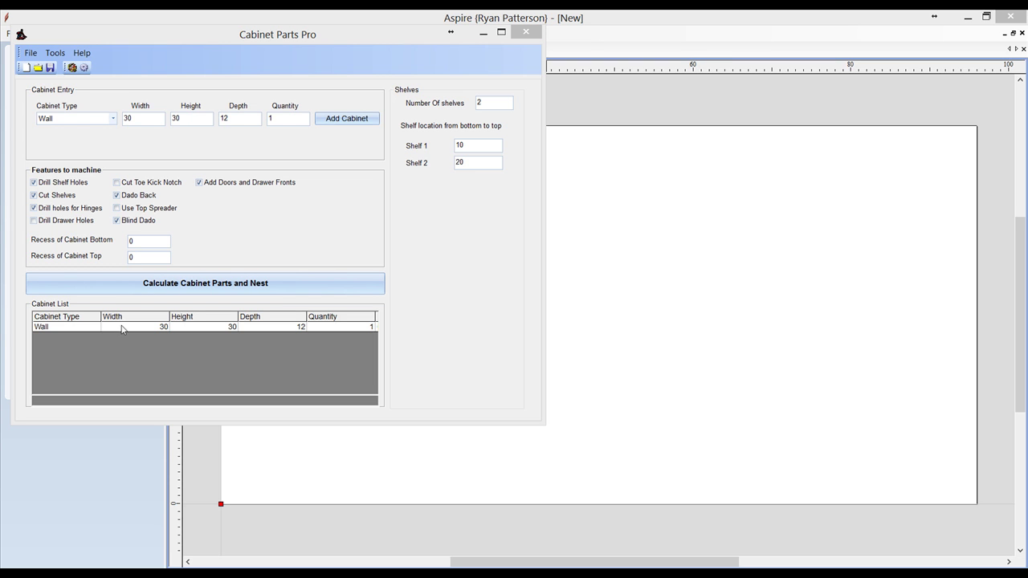
Add a second wall cabinet 15 wide, 30 high and 12 deep, quantity 1, to the cabinet list.
click(207, 120)
click(158, 119)
text(15)
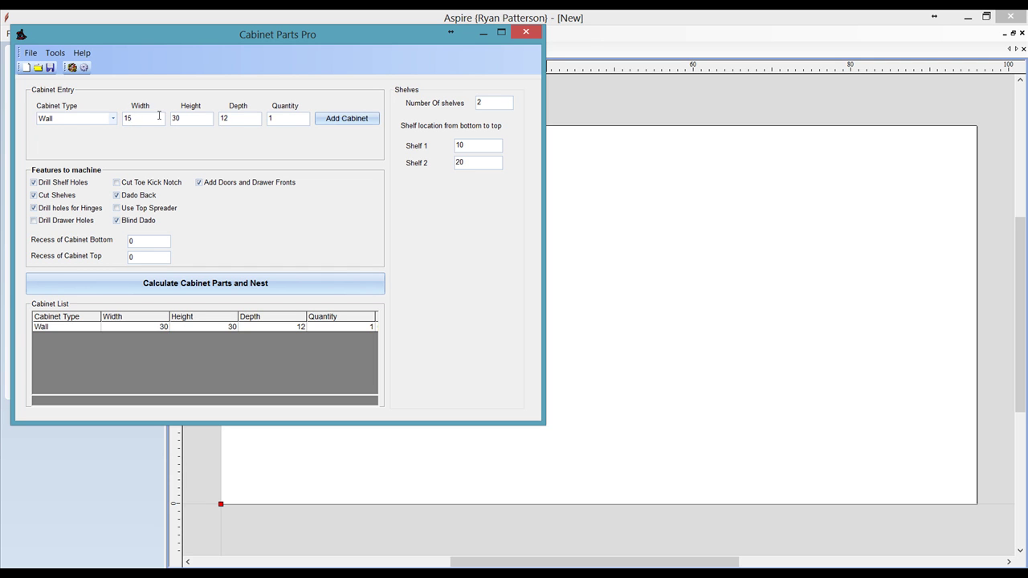
click(368, 123)
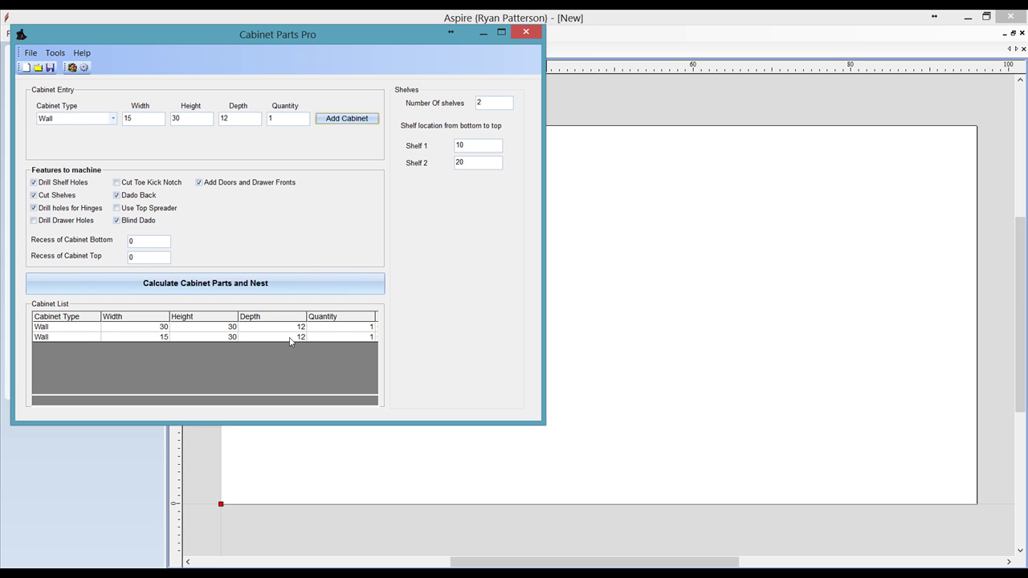
Save the cabinet parts as DXF files into a new desktop folder named Test_Import.
click(30, 53)
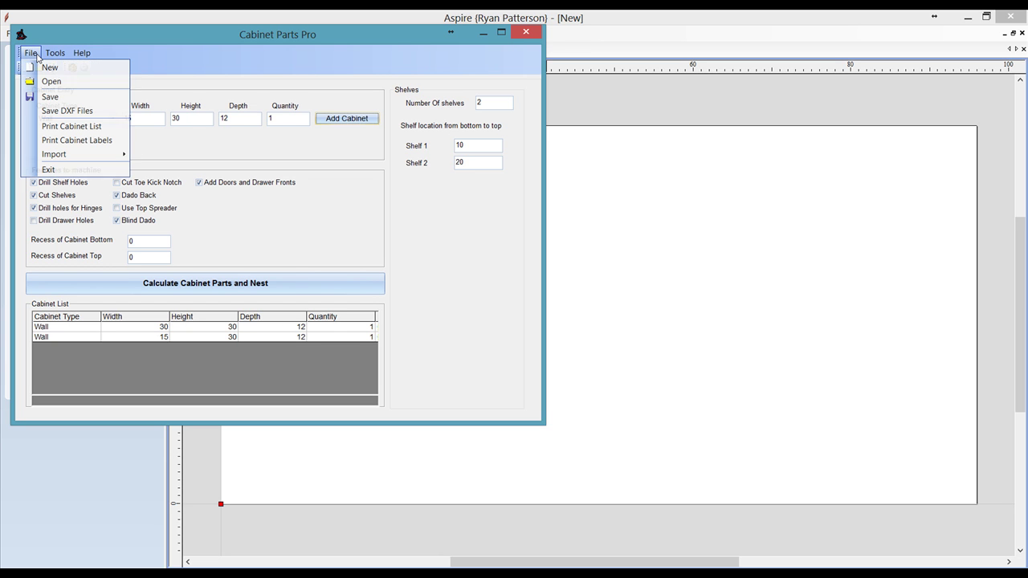
click(48, 107)
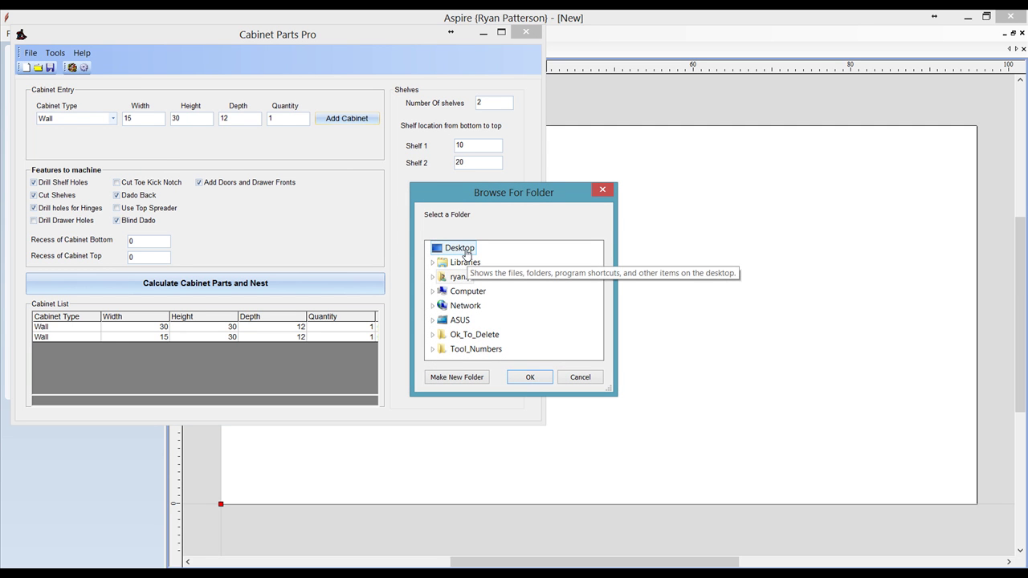
click(459, 378)
text(Test_Import)
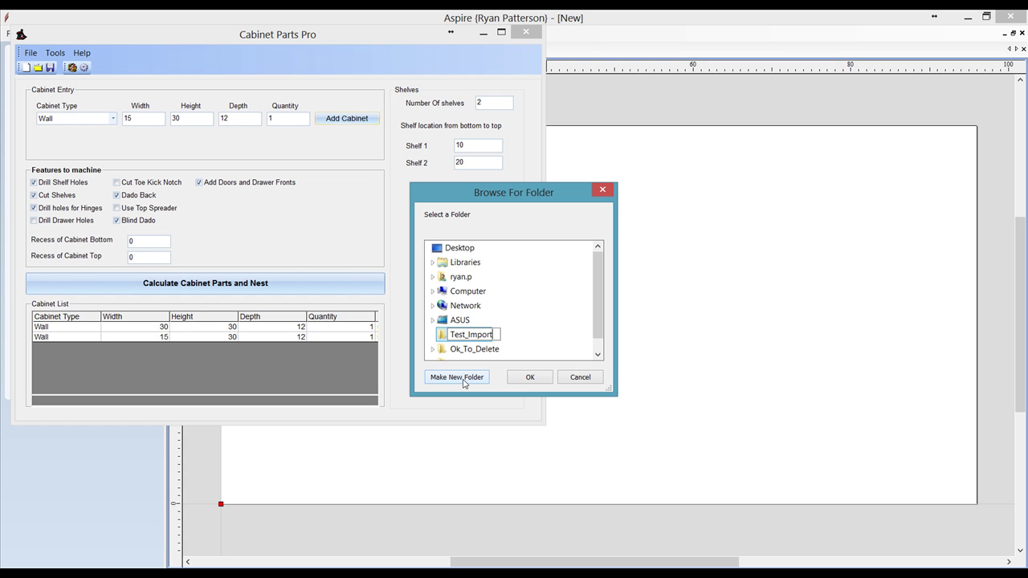
key(Return)
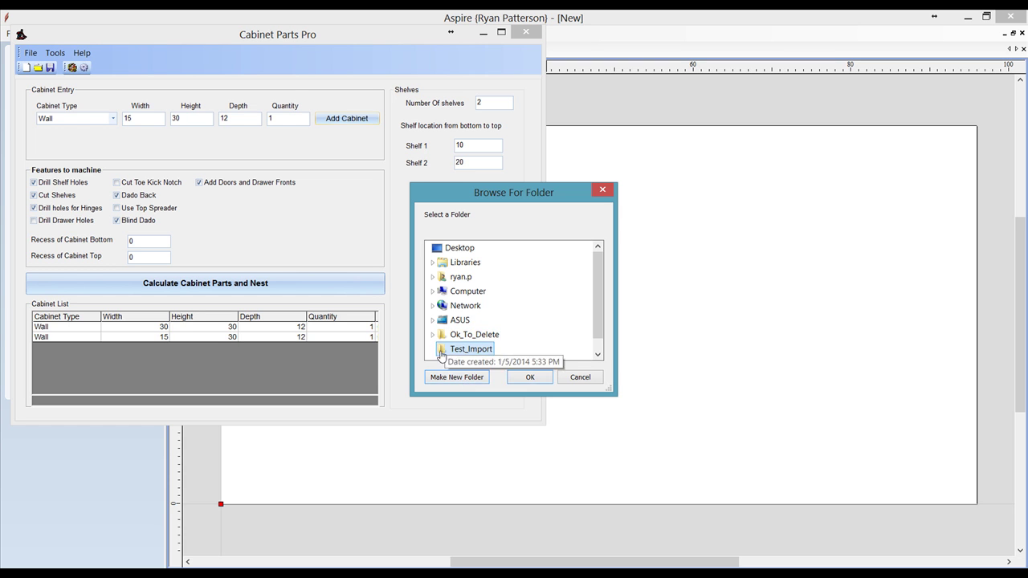
click(527, 378)
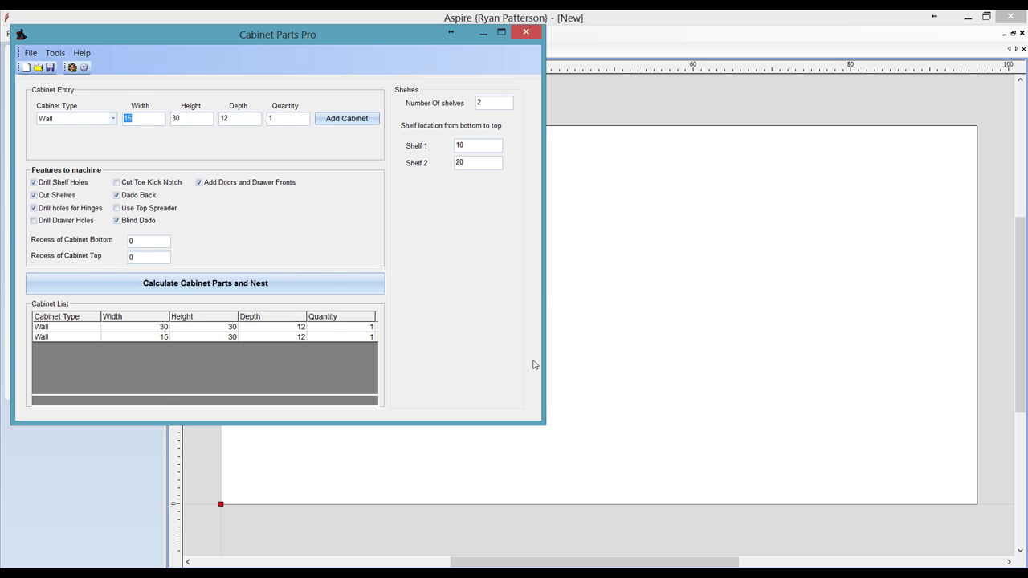
Switch to Aspire and set up the 96 x 48 inch job with a material thickness of 0.75 inches.
click(605, 17)
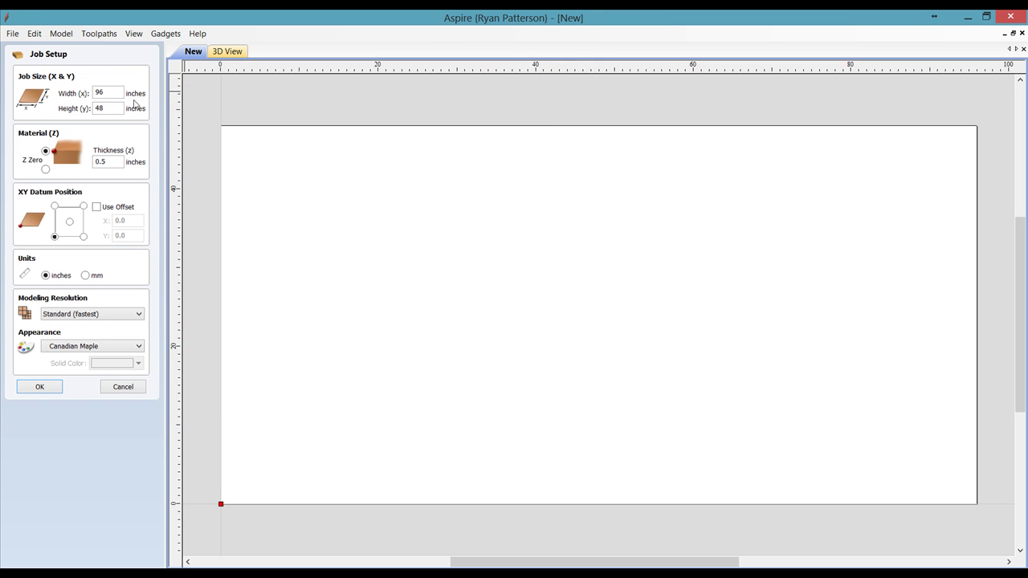
double_click(94, 93)
double_click(119, 109)
key(Tab)
text(.75)
click(39, 386)
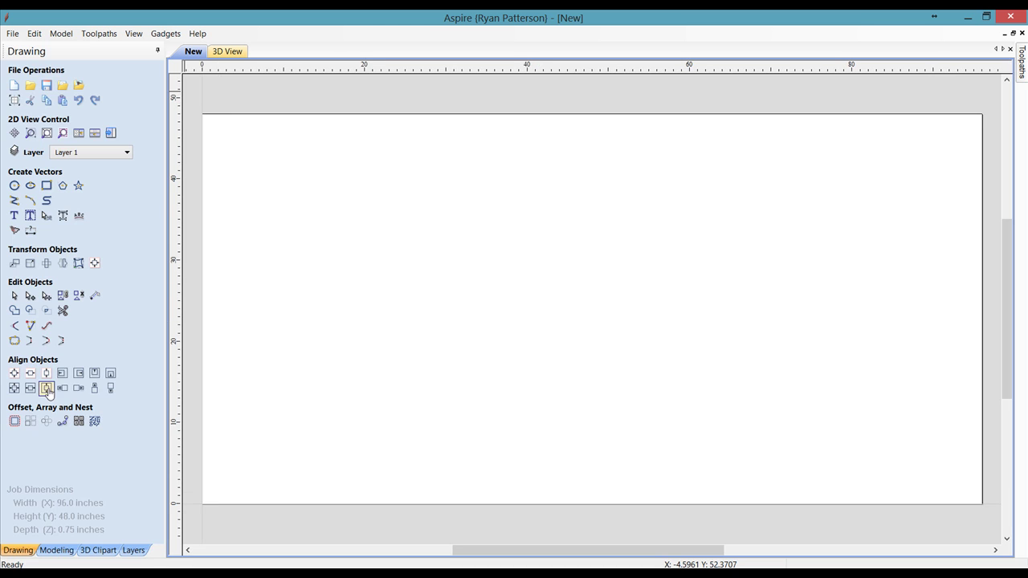
Open the DXF Batch Processor gadget and enlarge its window so all its settings fit.
click(169, 35)
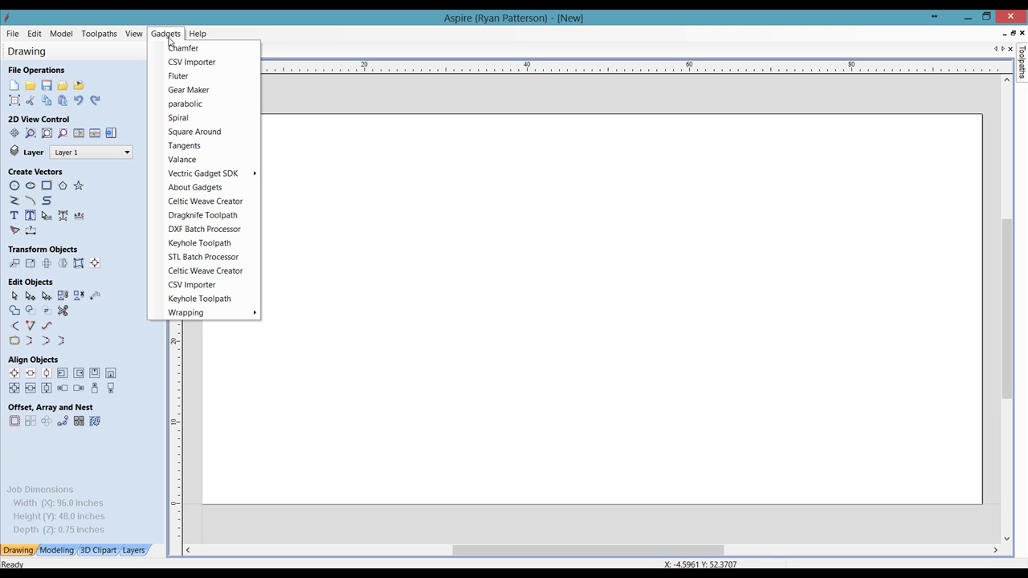
click(191, 232)
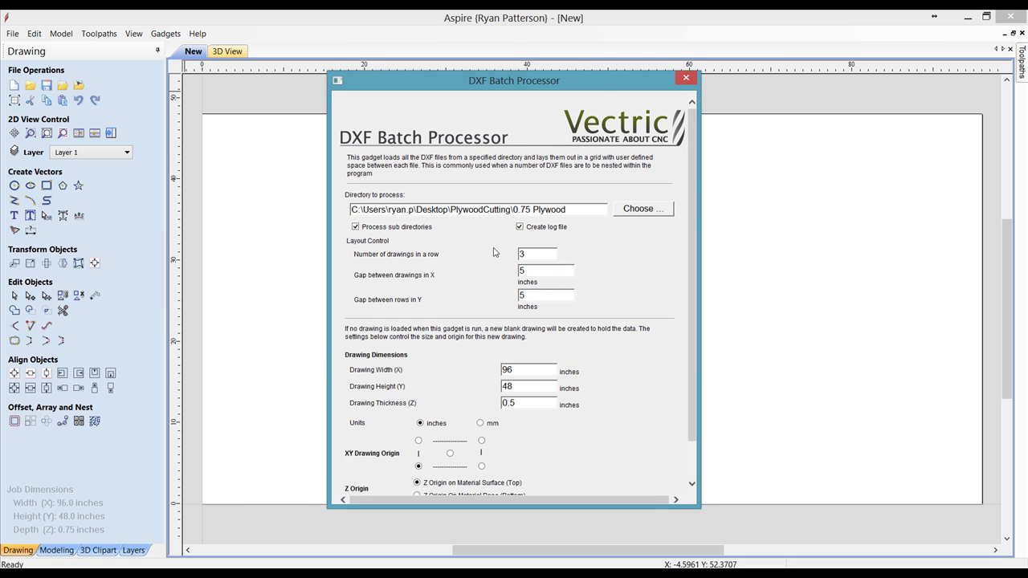
drag(563, 81, 540, 44)
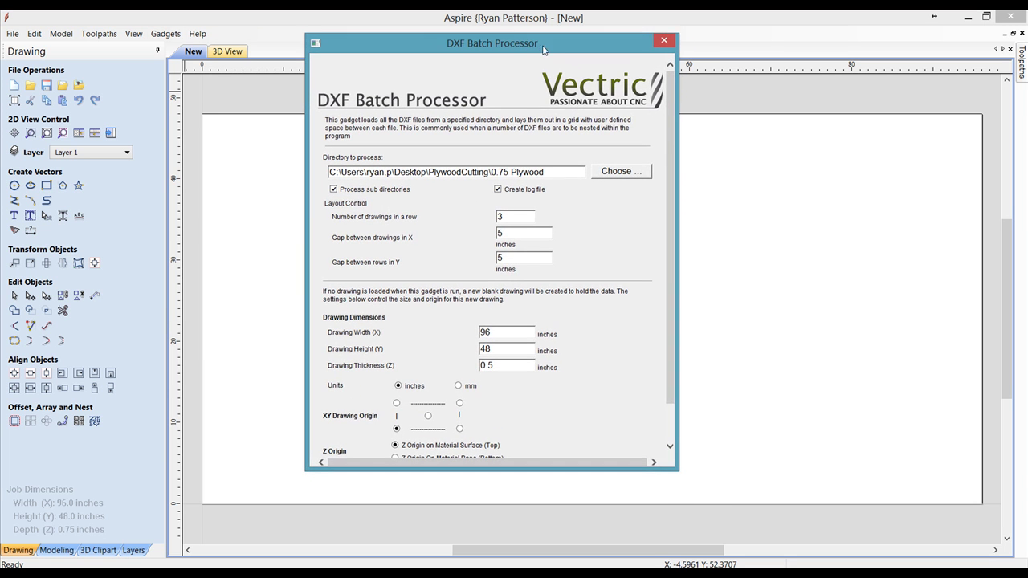
drag(521, 471, 518, 507)
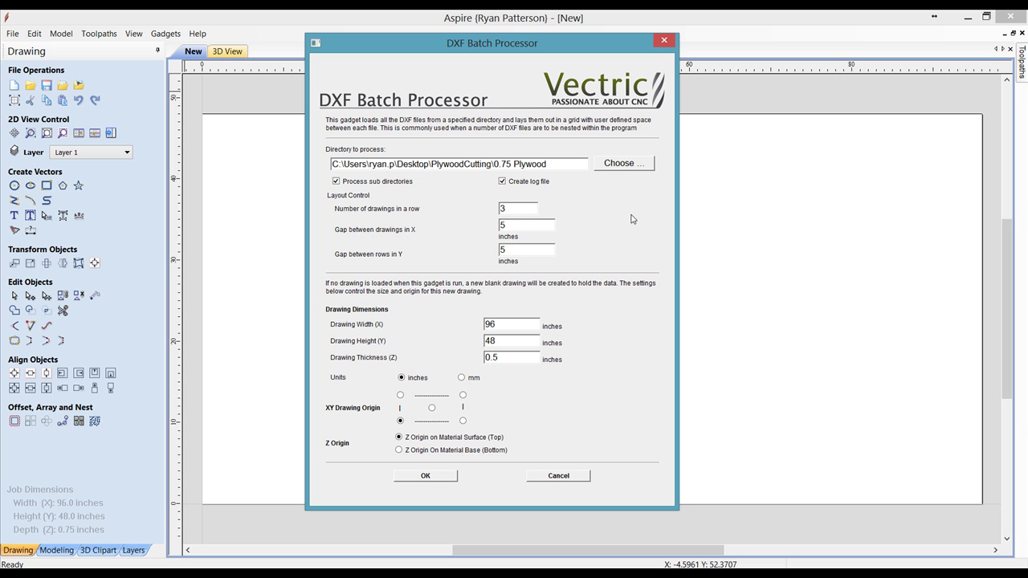
Choose the 0.75 Plywood subfolder of the desktop's Test_Import folder as the directory to process.
click(625, 164)
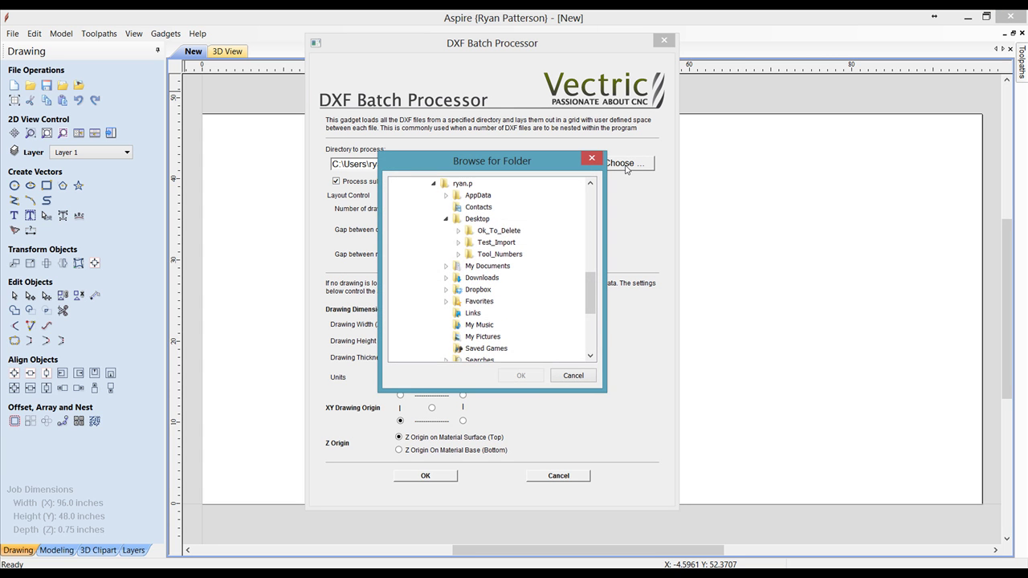
drag(596, 301, 595, 213)
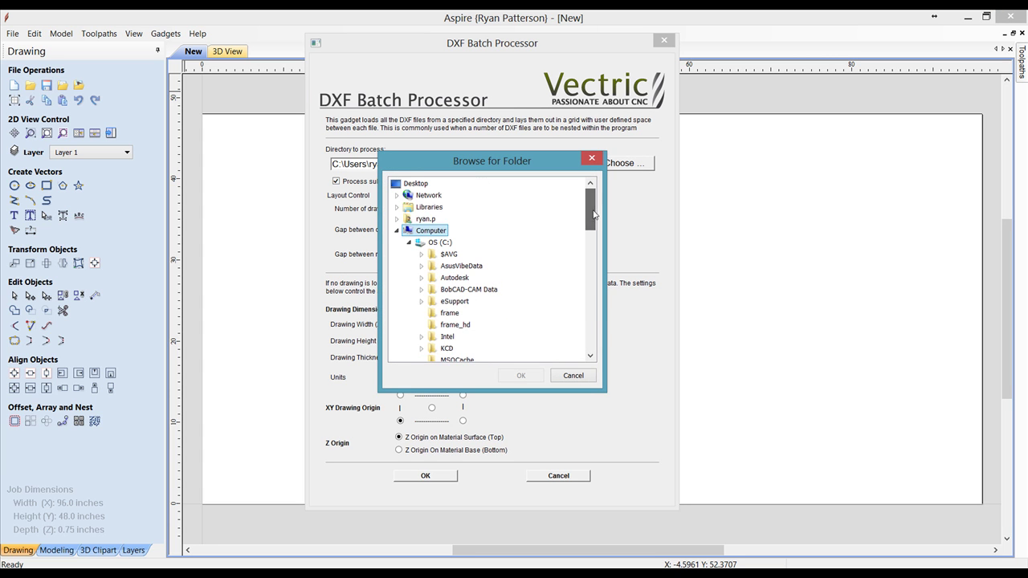
click(417, 184)
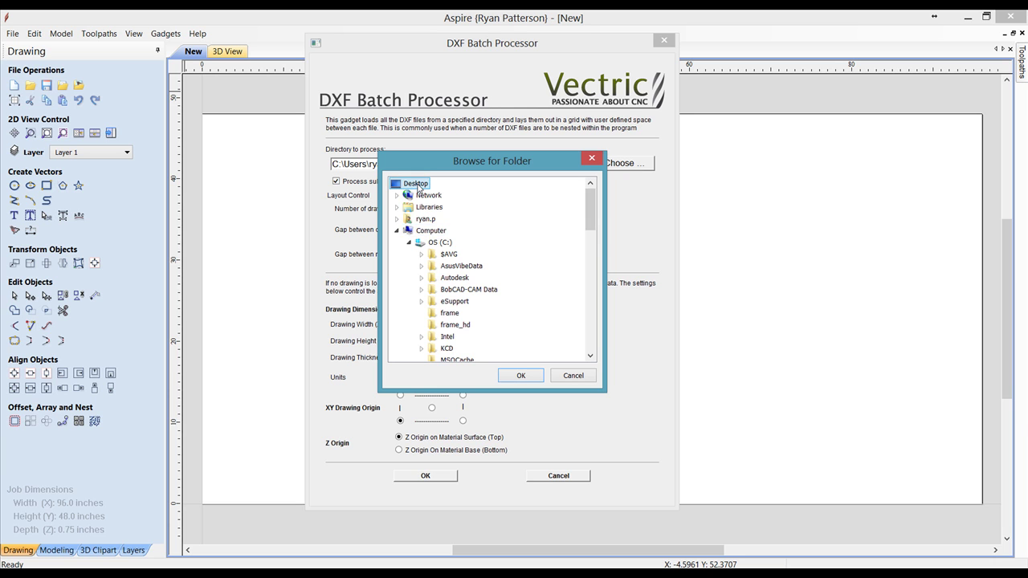
double_click(417, 185)
double_click(406, 186)
click(396, 230)
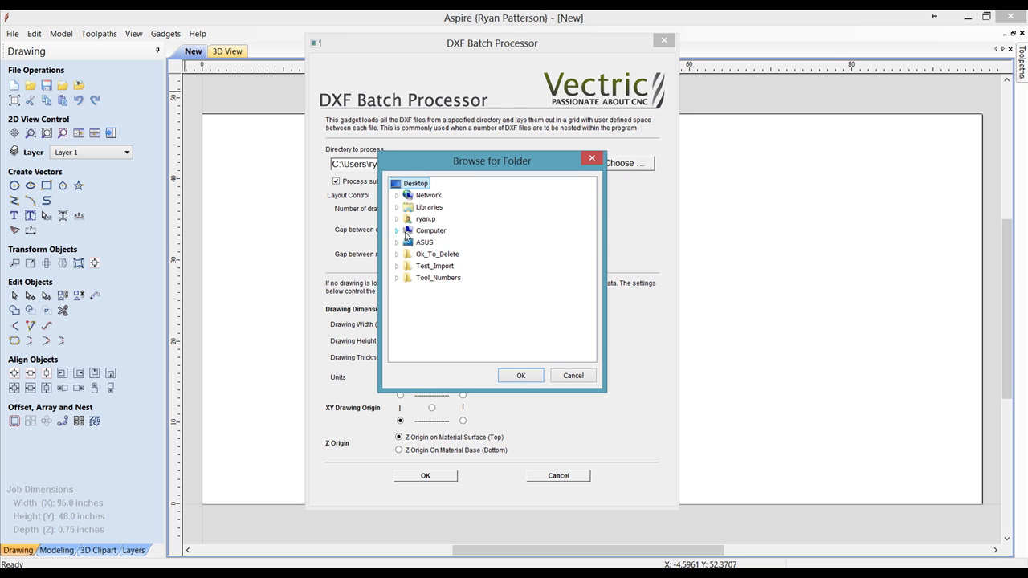
double_click(434, 265)
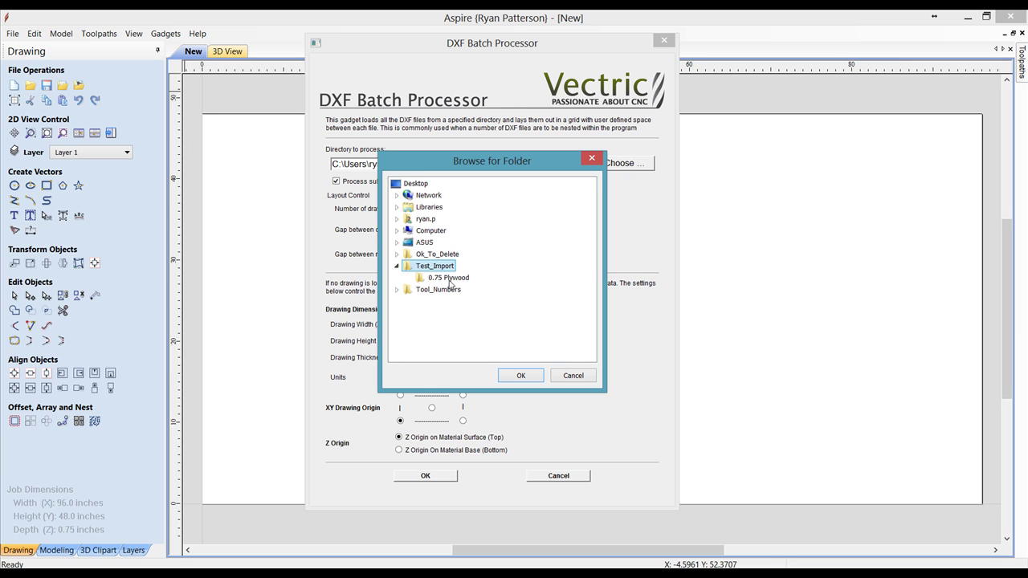
click(449, 278)
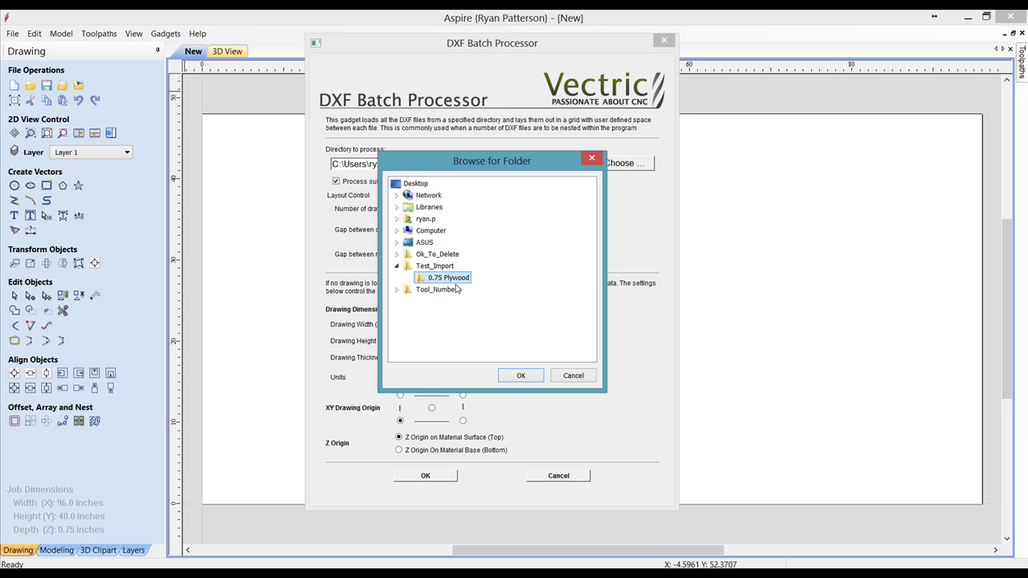
click(525, 378)
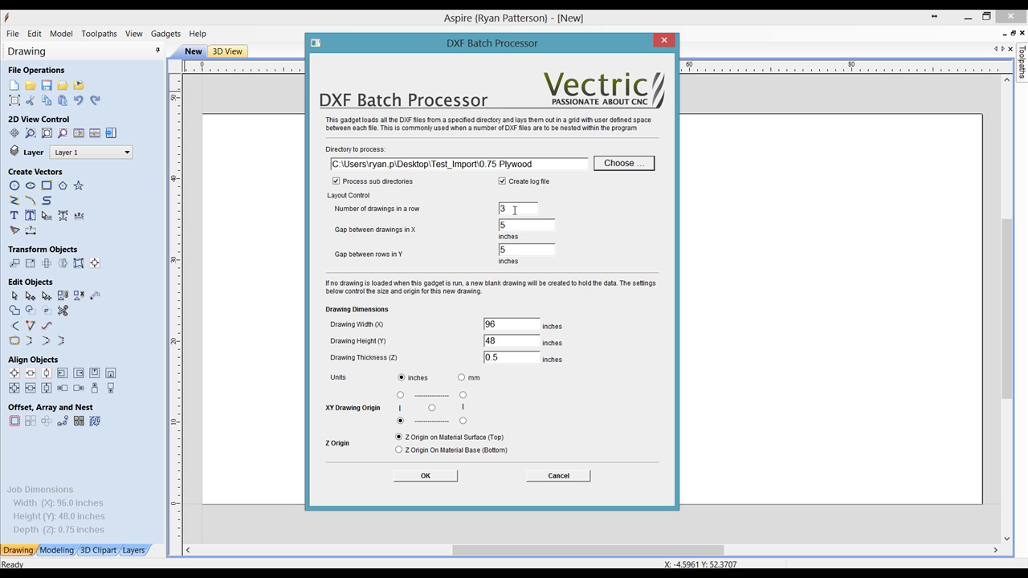
Set the batch import's drawing thickness to 0.75 inches and import the DXF files into the drawing.
drag(513, 209, 500, 211)
click(521, 225)
click(520, 251)
double_click(517, 362)
text(.75)
click(434, 475)
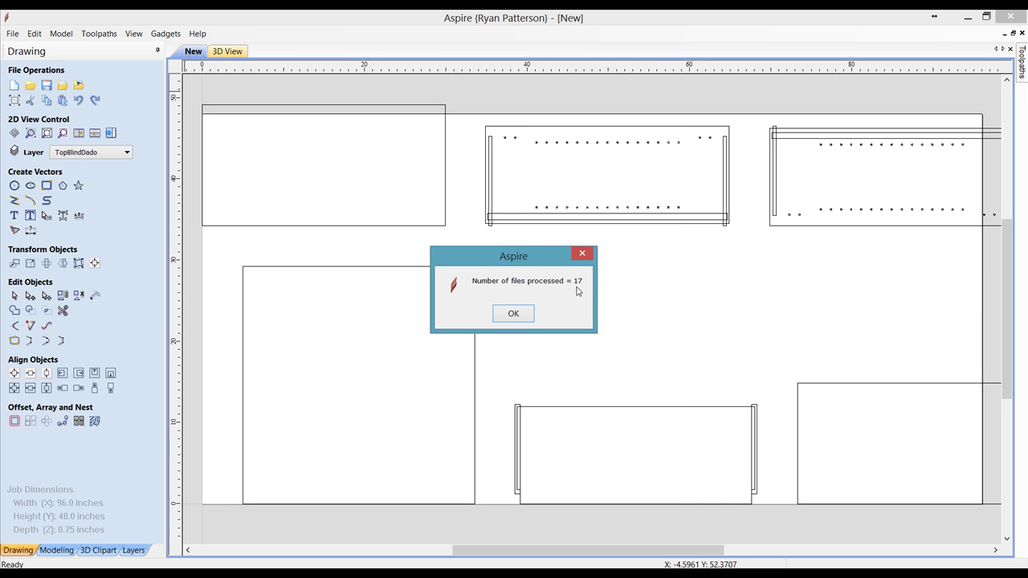
click(514, 314)
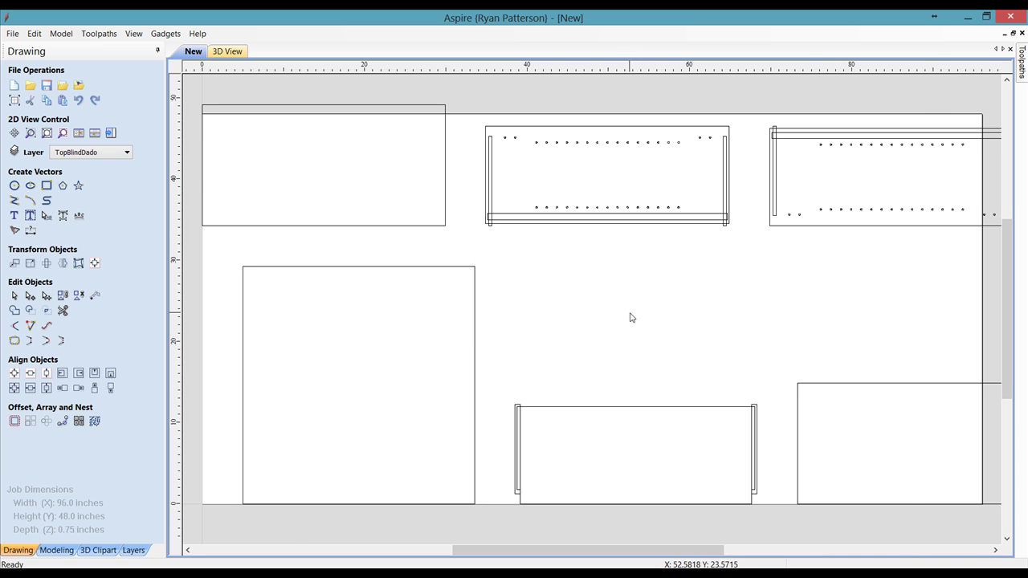
Nest all imported parts with a 0.375-inch tool diameter and 0.125-inch clearance, not allowing parts inside other parts.
scroll(632, 317, down, 3)
scroll(632, 318, down, 1)
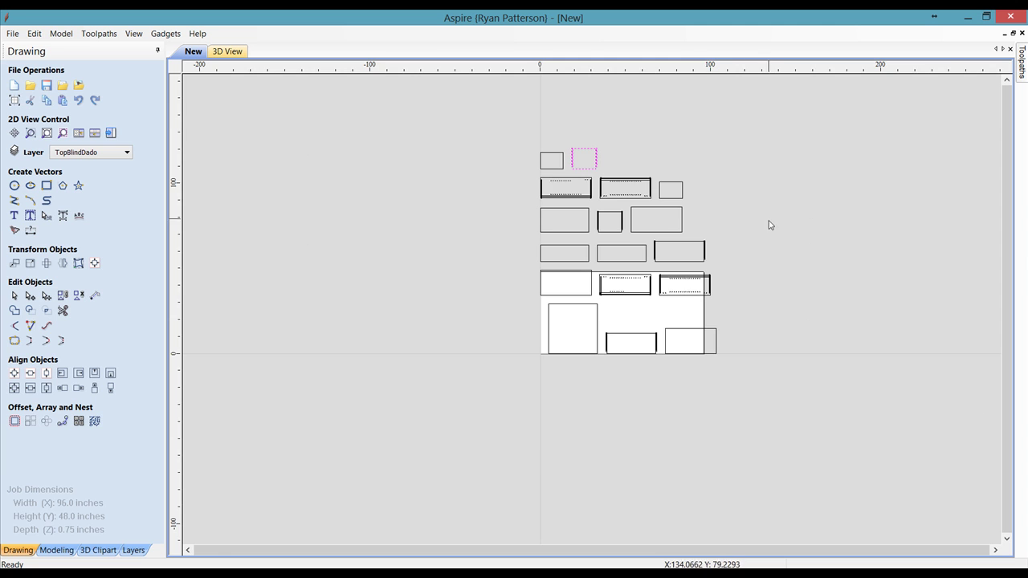
scroll(761, 225, up, 1)
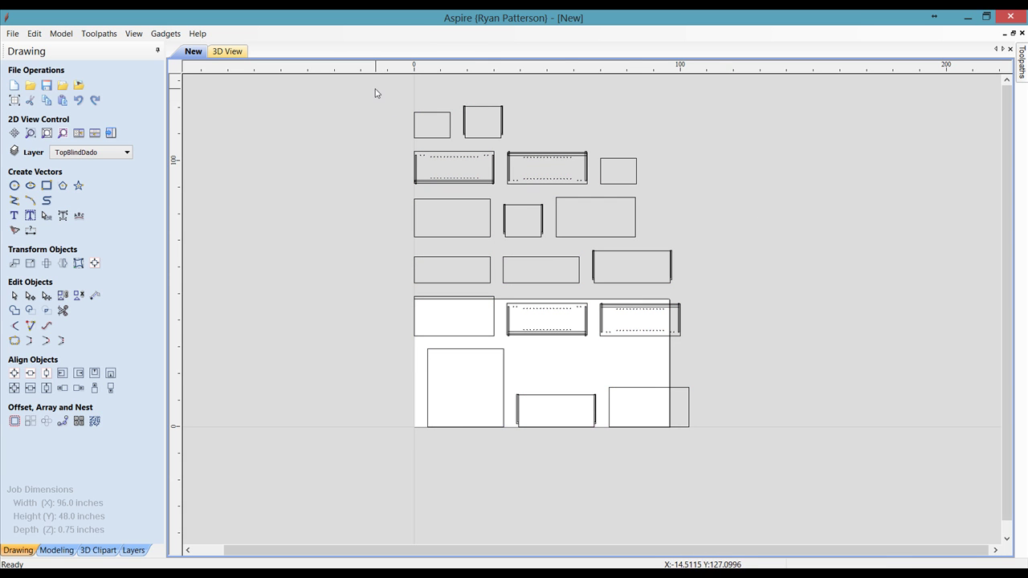
drag(375, 89, 739, 472)
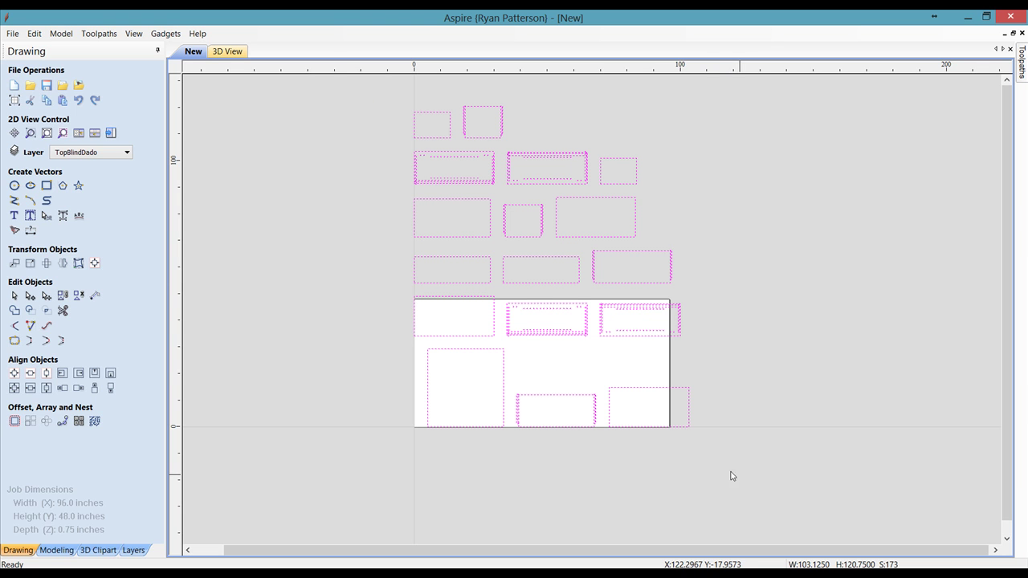
click(95, 421)
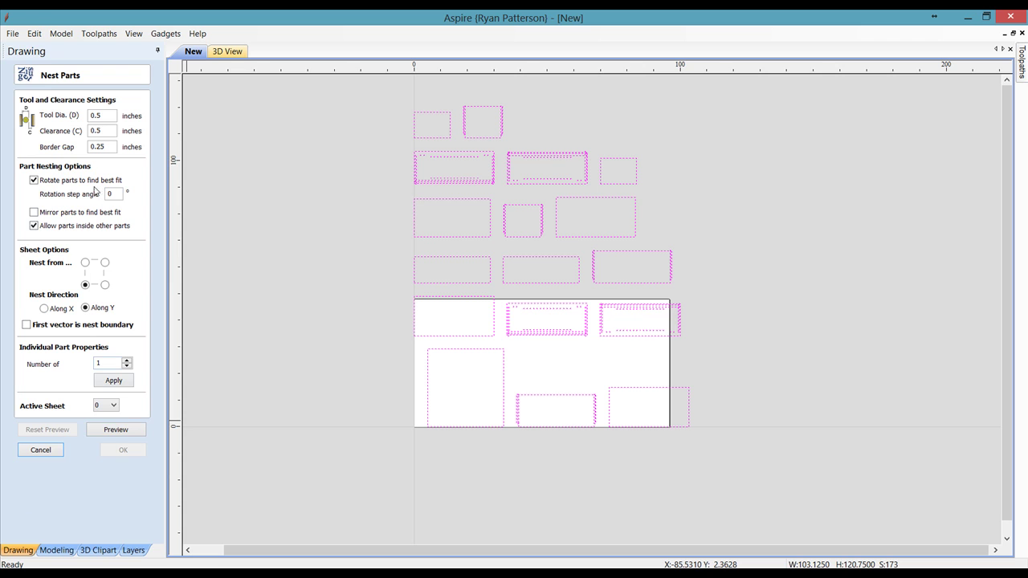
drag(110, 116, 77, 119)
drag(112, 131, 40, 123)
text(.12)
click(34, 226)
click(112, 431)
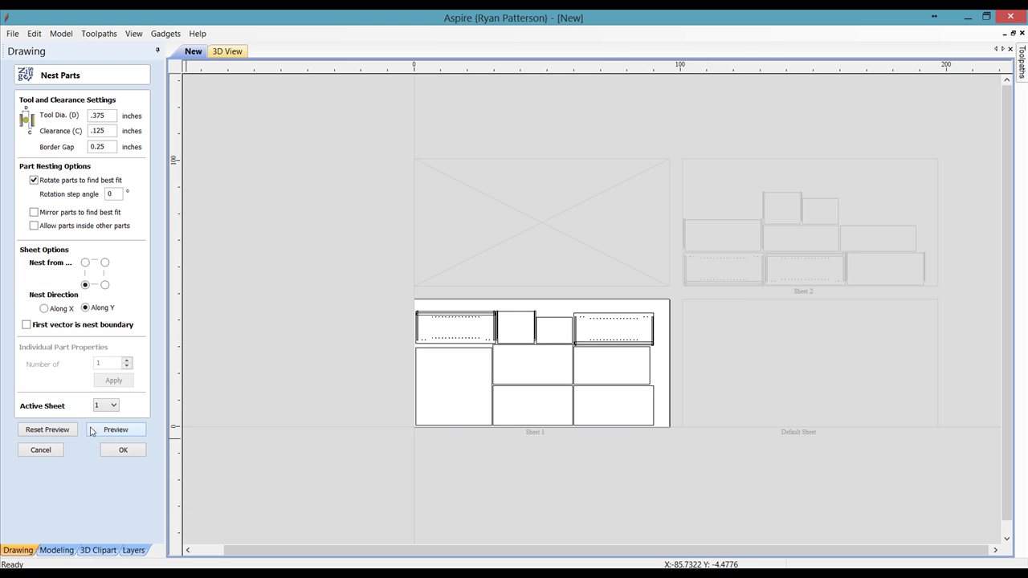
click(131, 452)
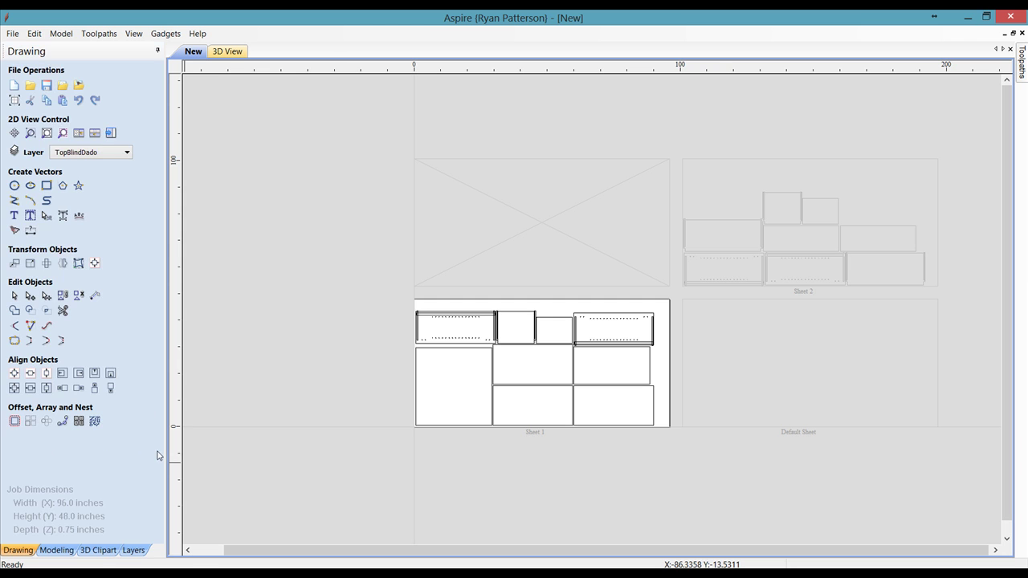
Activate sheet 2 to examine its nested parts, and return to sheet 1 for a closer look at its layout.
click(134, 551)
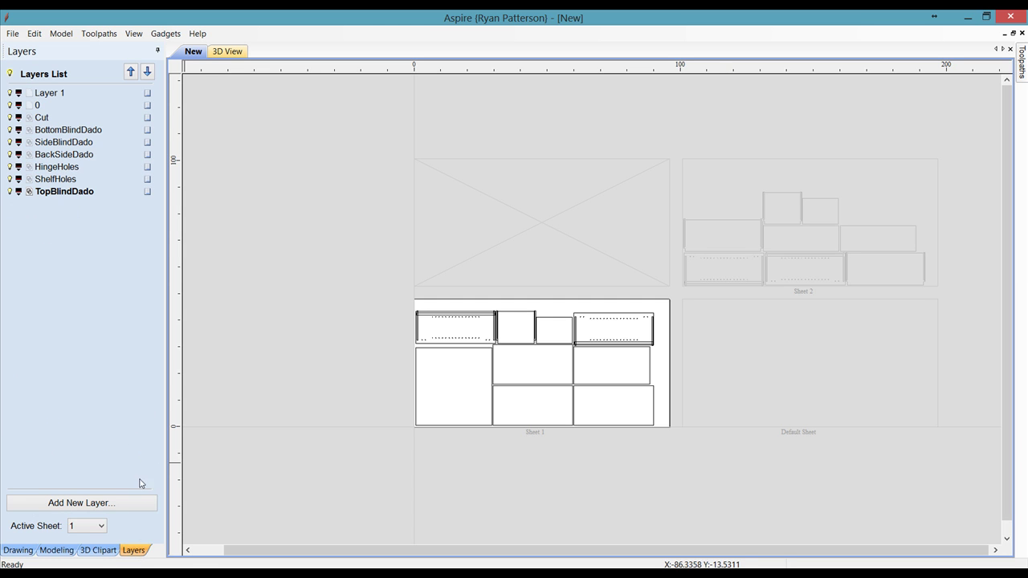
click(102, 529)
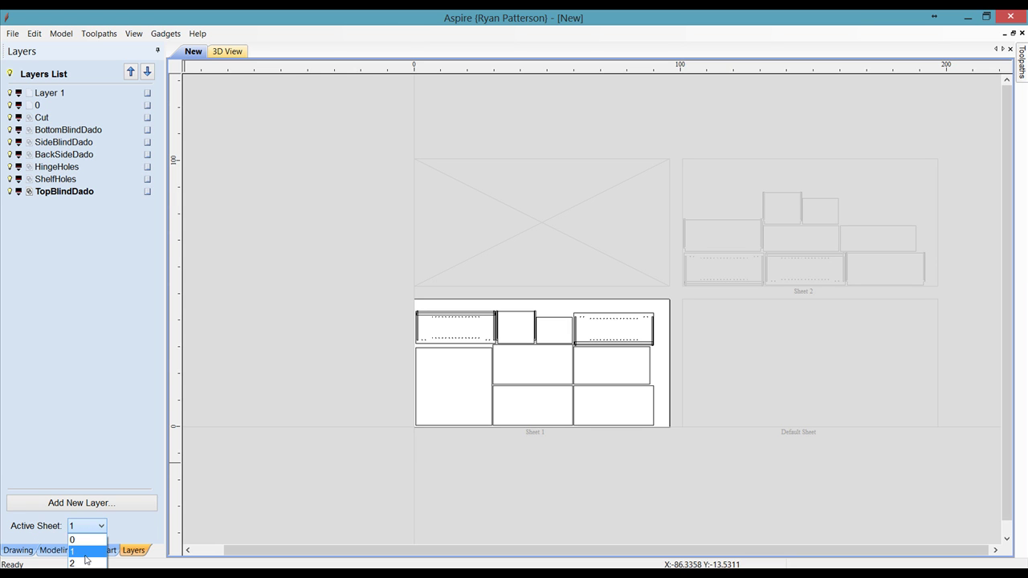
click(86, 552)
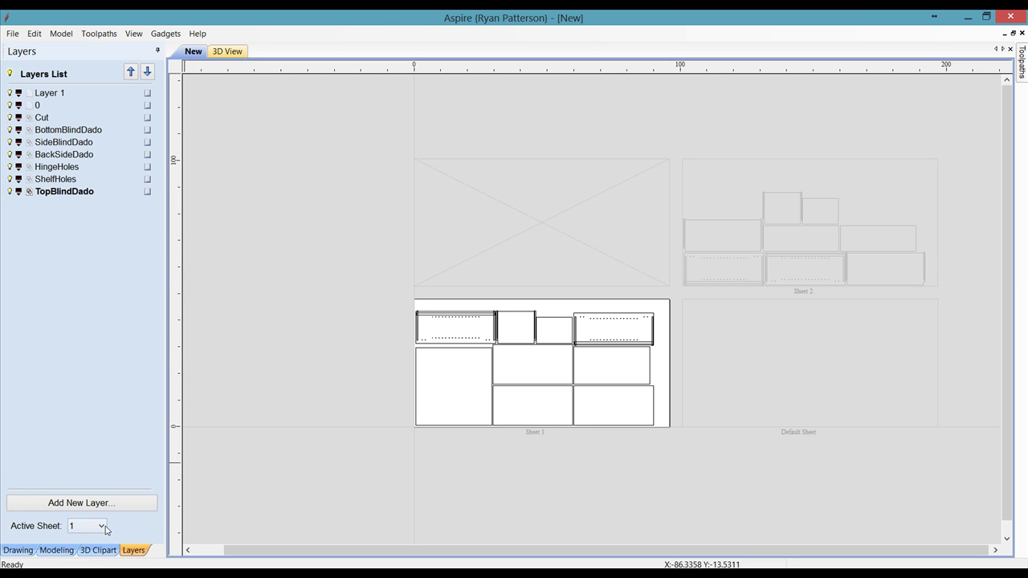
click(106, 530)
click(84, 560)
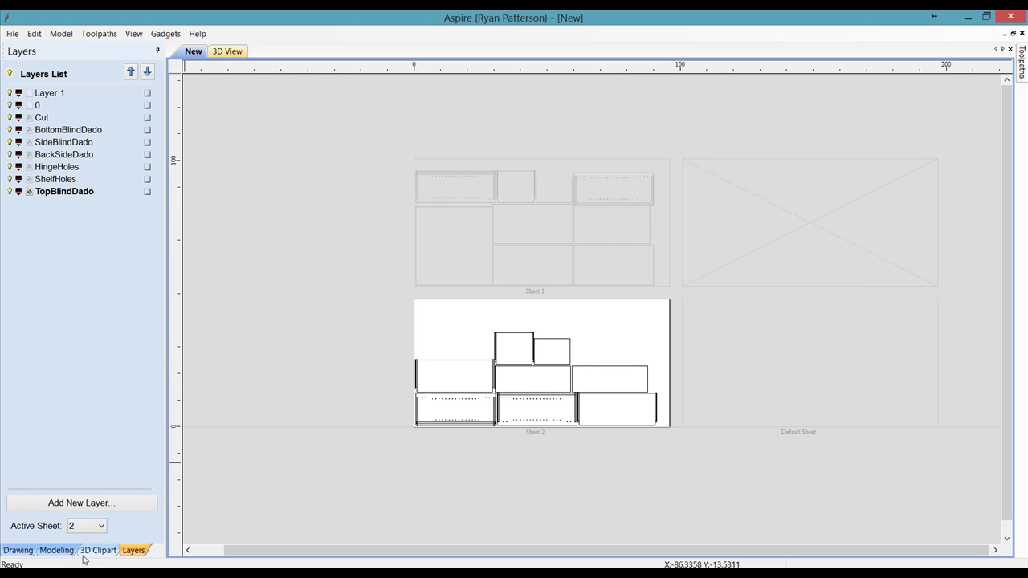
click(100, 527)
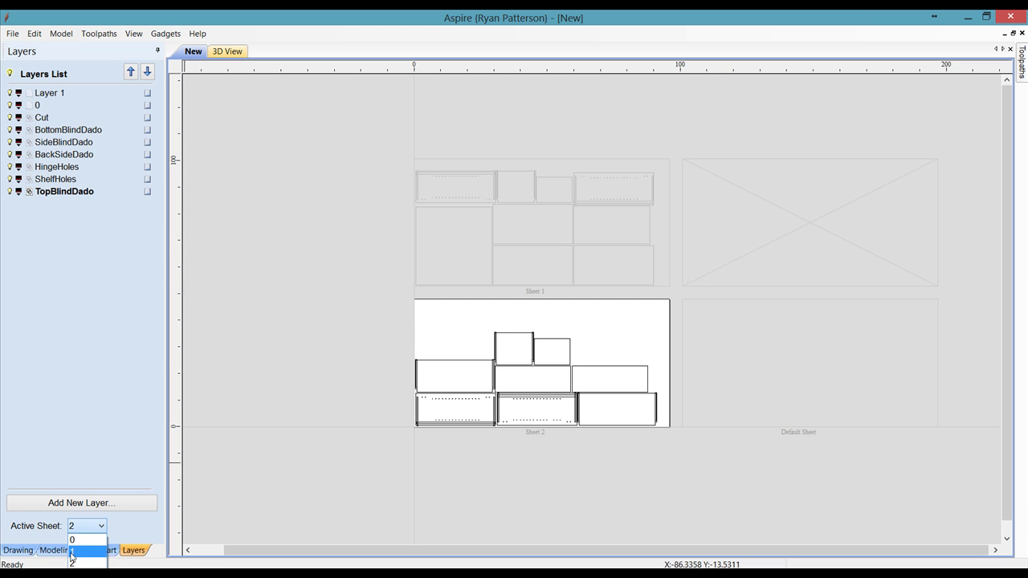
click(72, 552)
click(29, 551)
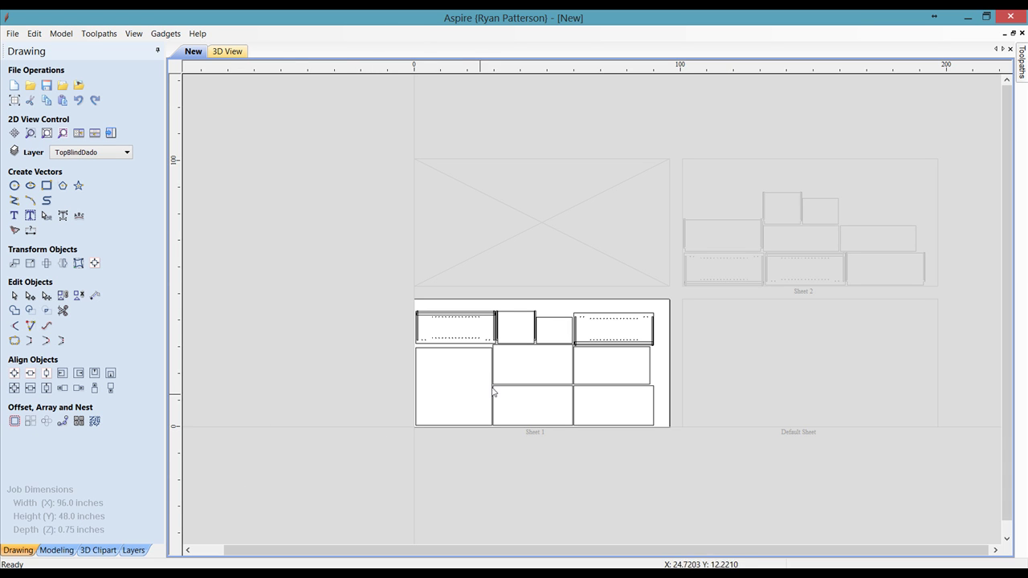
scroll(508, 385, up, 5)
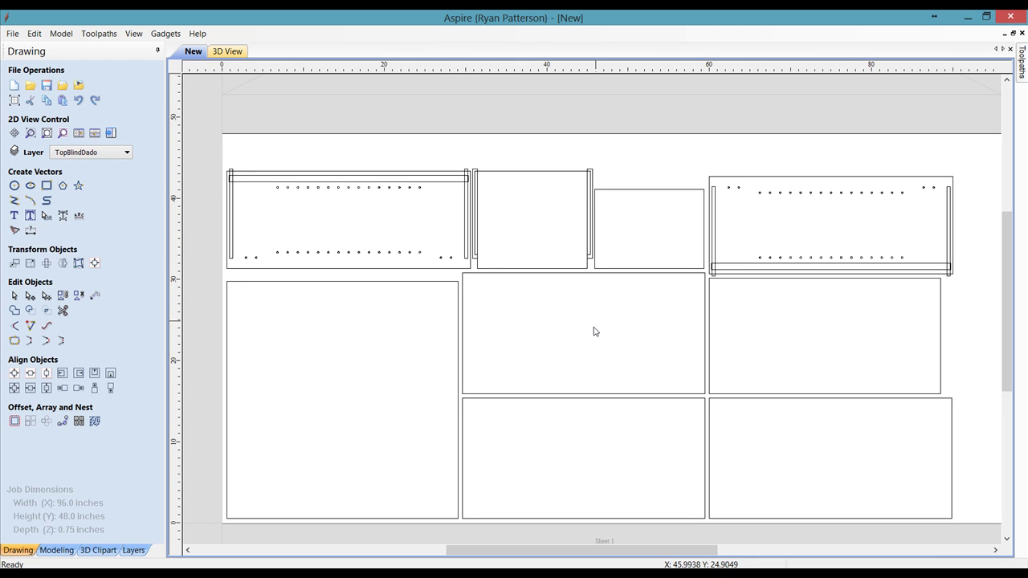
Examine the drawing's layers list, and switch to Cabinet Parts Pro to calculate and nest the parts and compare the DXF layers.
click(133, 550)
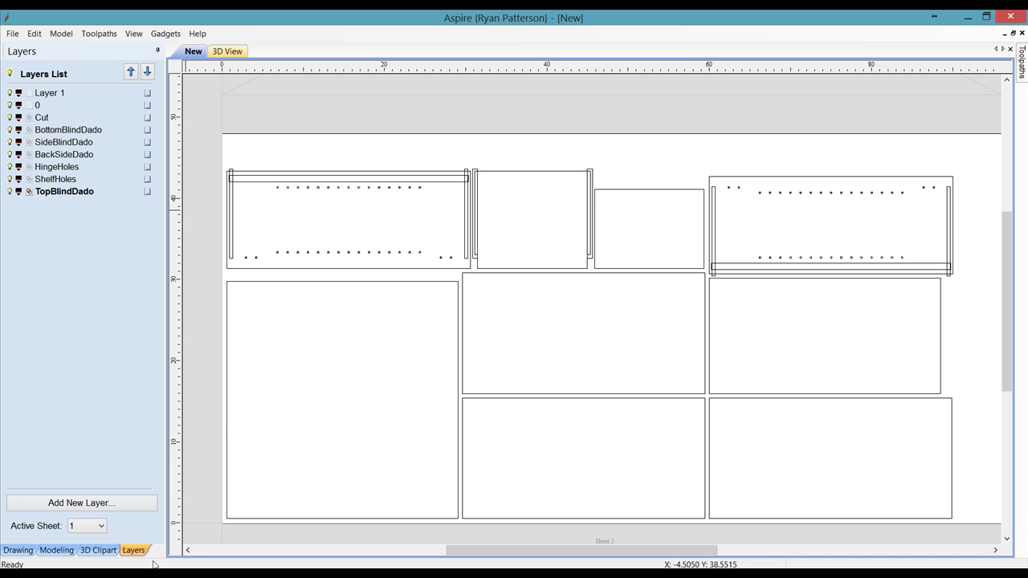
click(301, 575)
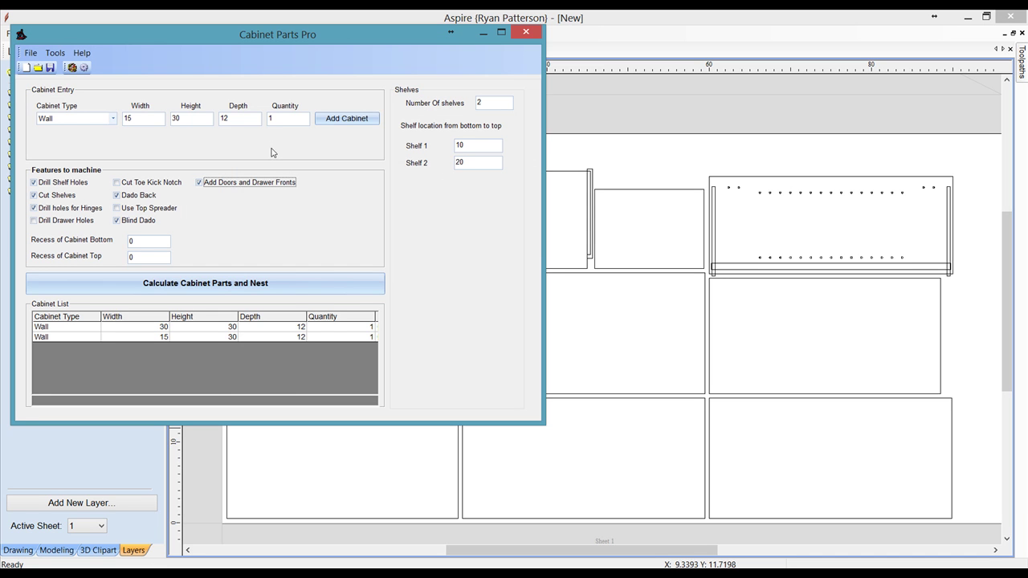
click(303, 291)
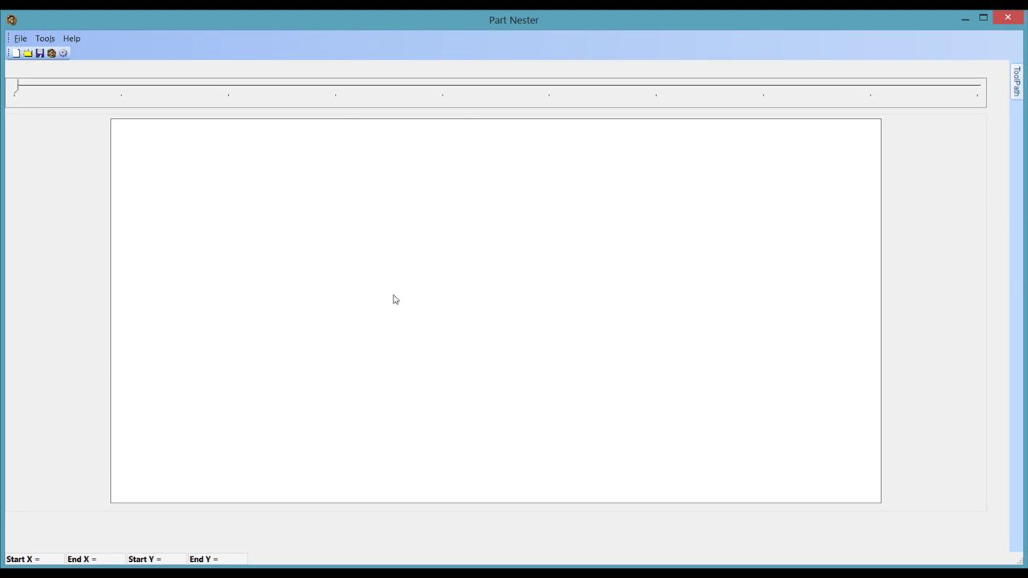
mouse_move(1016, 95)
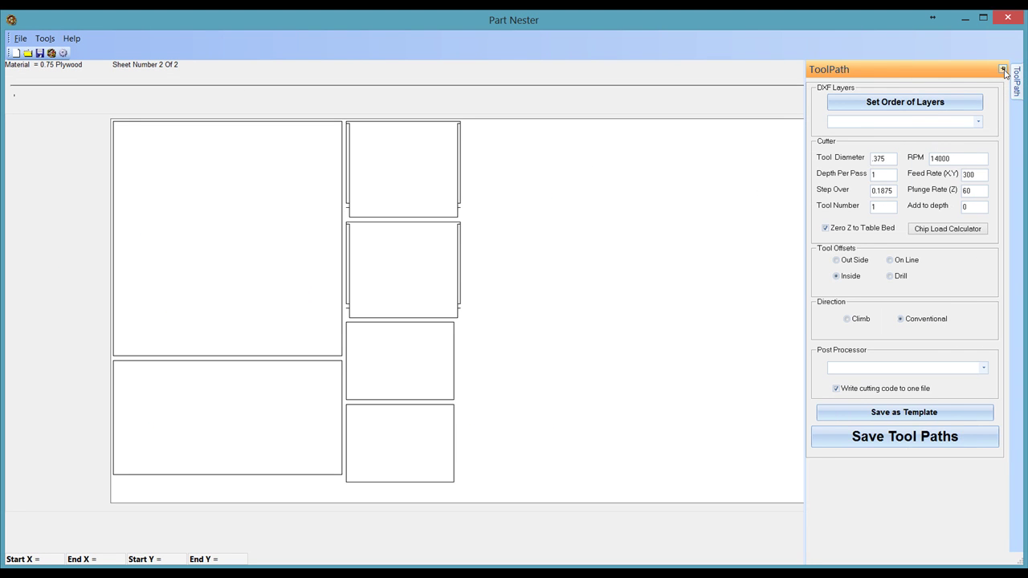
click(992, 121)
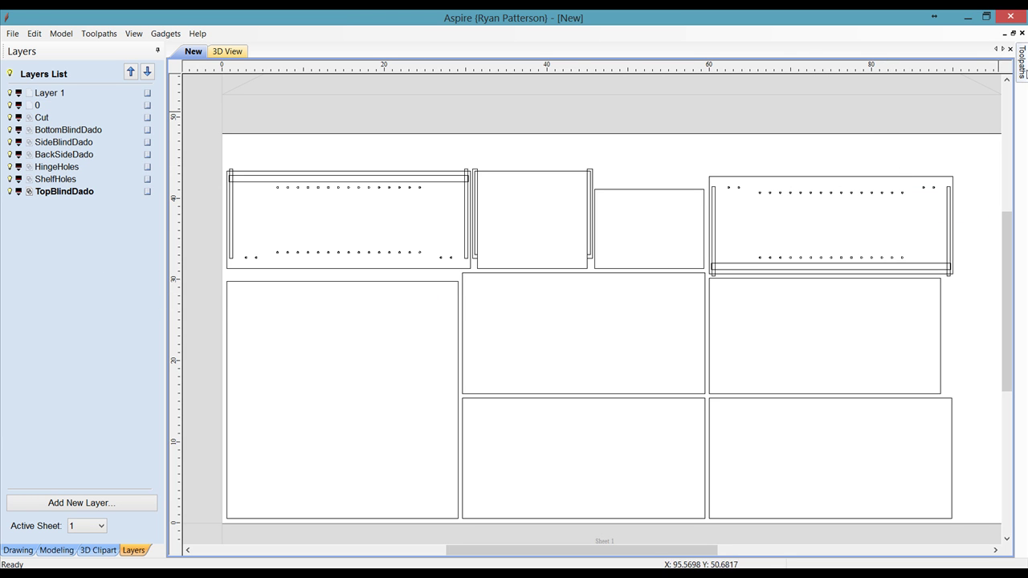
Start a drilling toolpath associated with all circles on the ShelfHoles layer, taking the cut depth from the imported vectors.
mouse_move(1024, 75)
click(1009, 51)
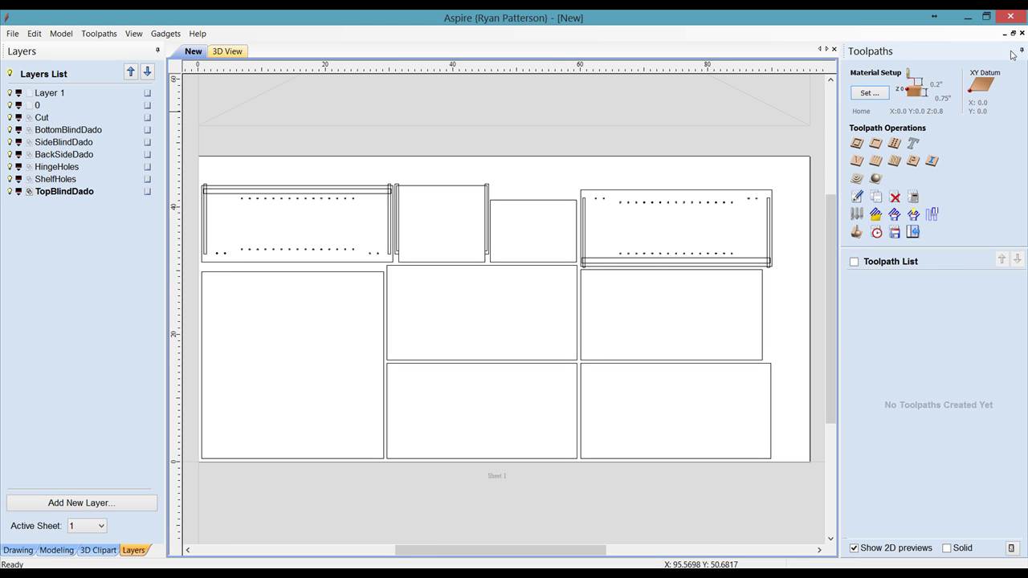
click(896, 144)
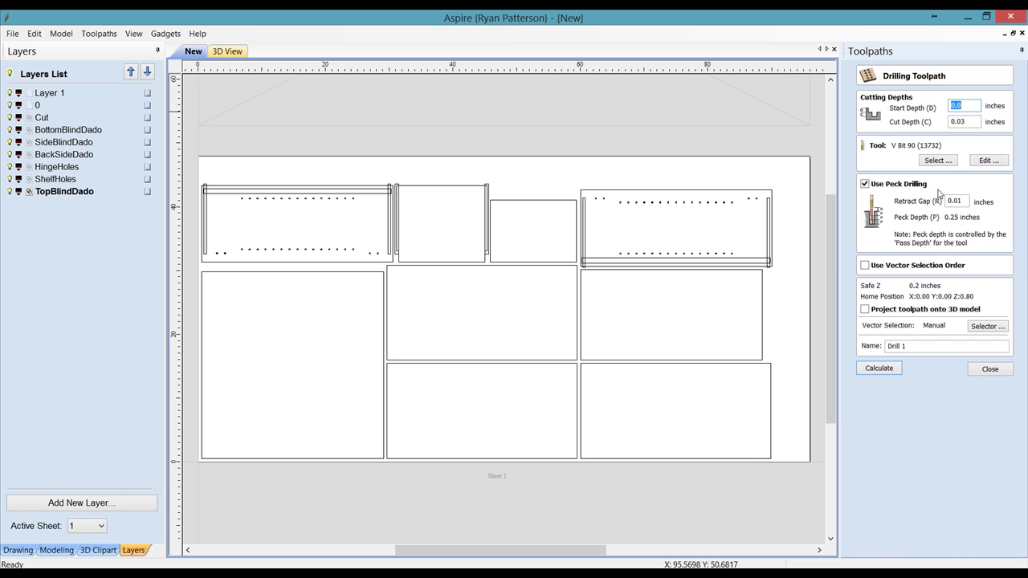
drag(971, 121, 954, 119)
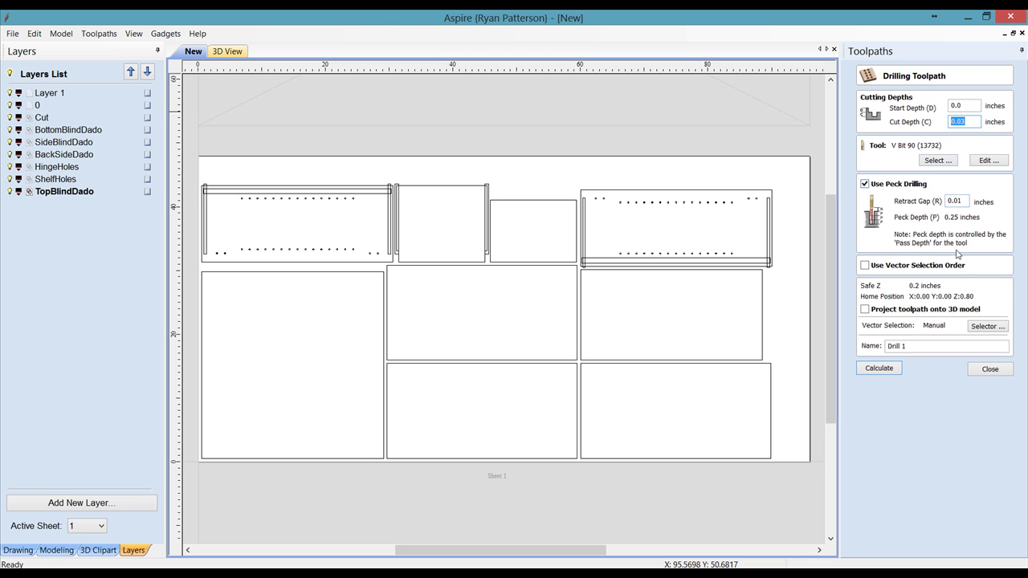
click(993, 328)
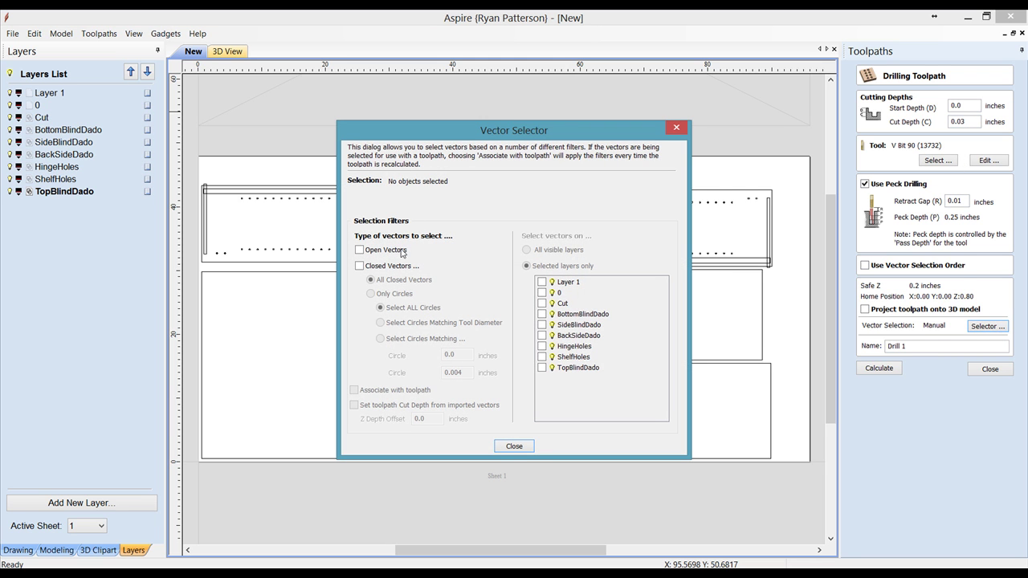
click(359, 266)
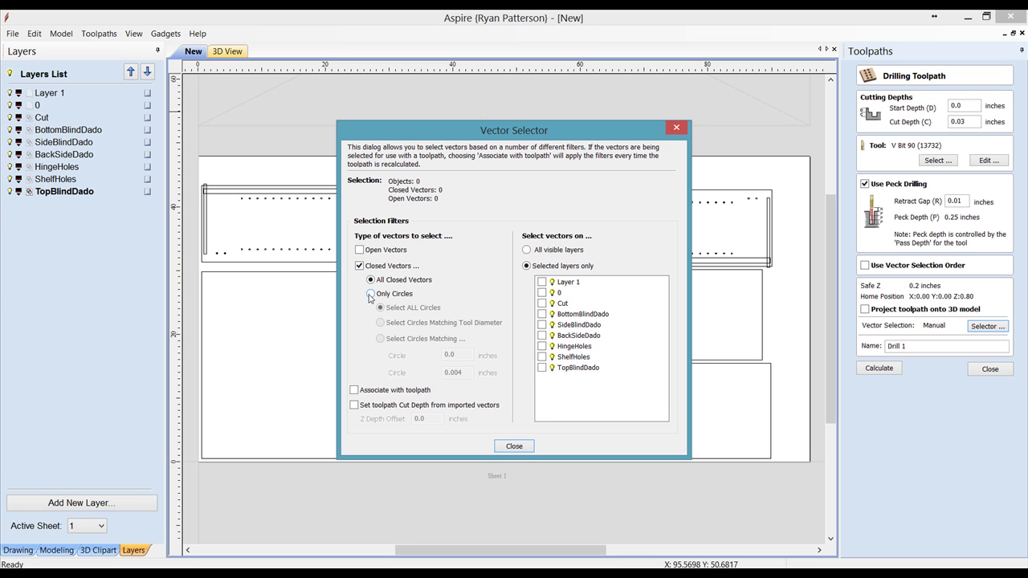
click(370, 294)
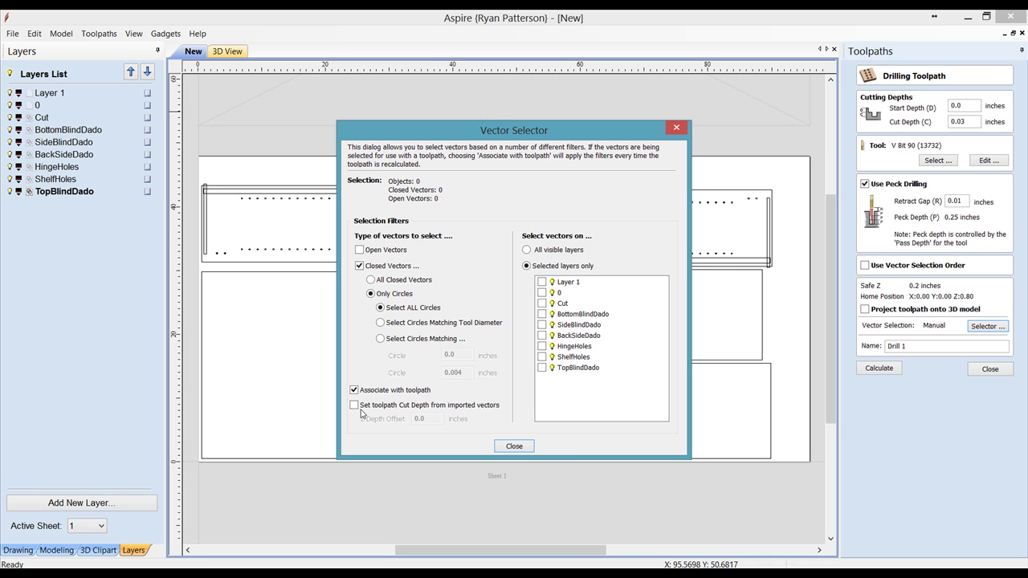
click(354, 405)
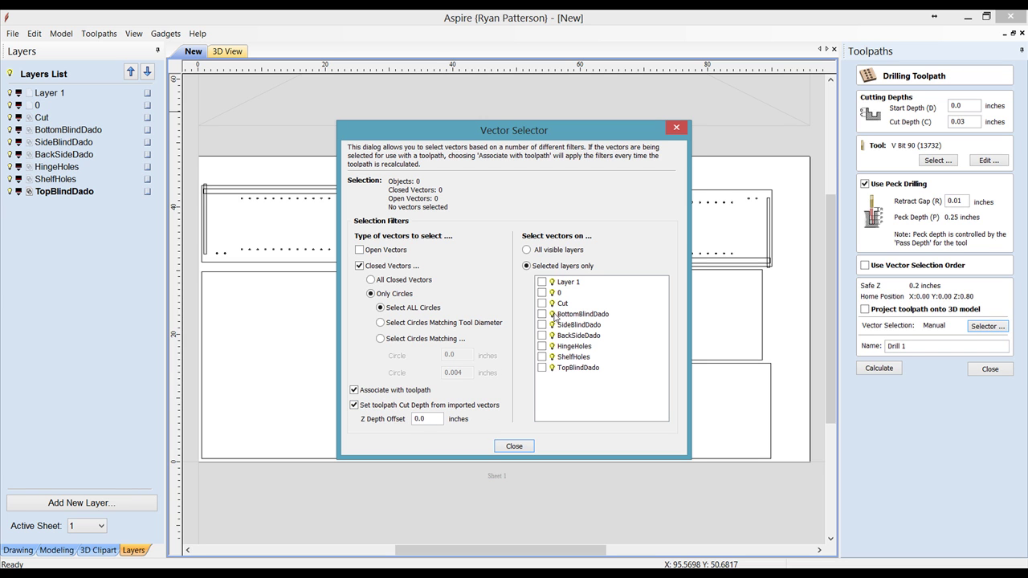
click(542, 358)
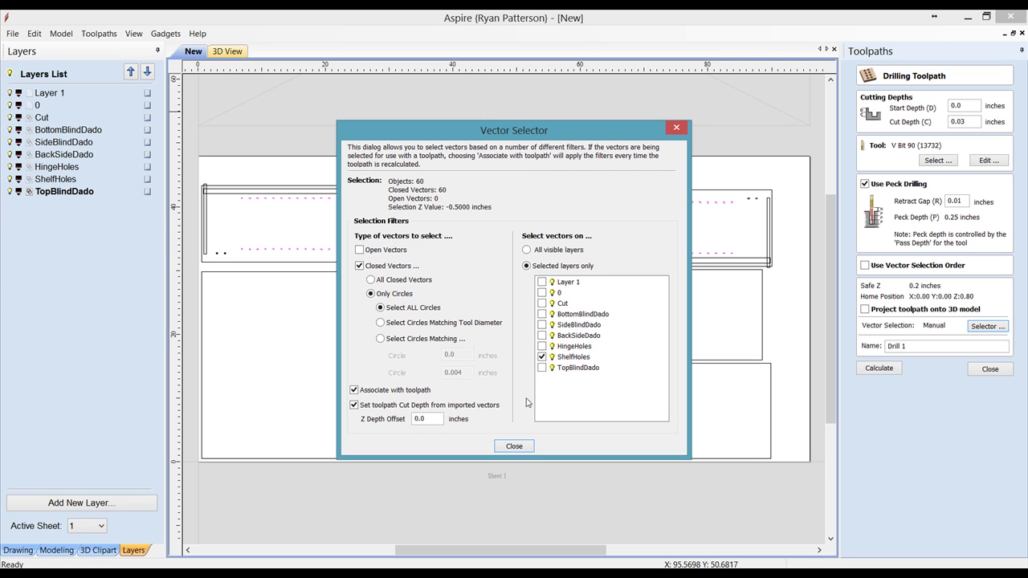
click(514, 447)
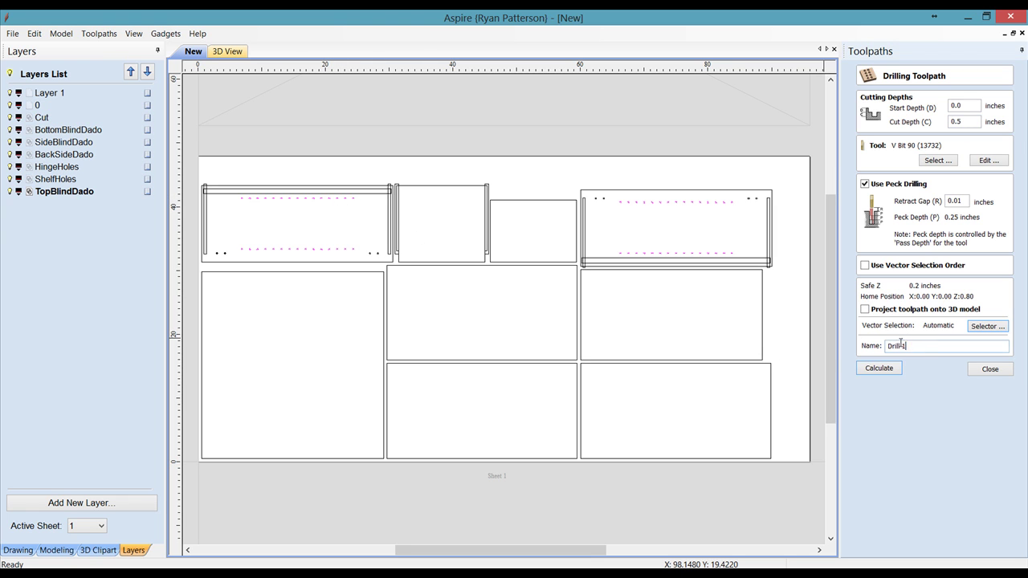
Name the drilling toolpath Shelf, assign the 1/4-inch Up-cut Bit (52-910) and calculate it.
drag(911, 346, 885, 346)
text(Sh)
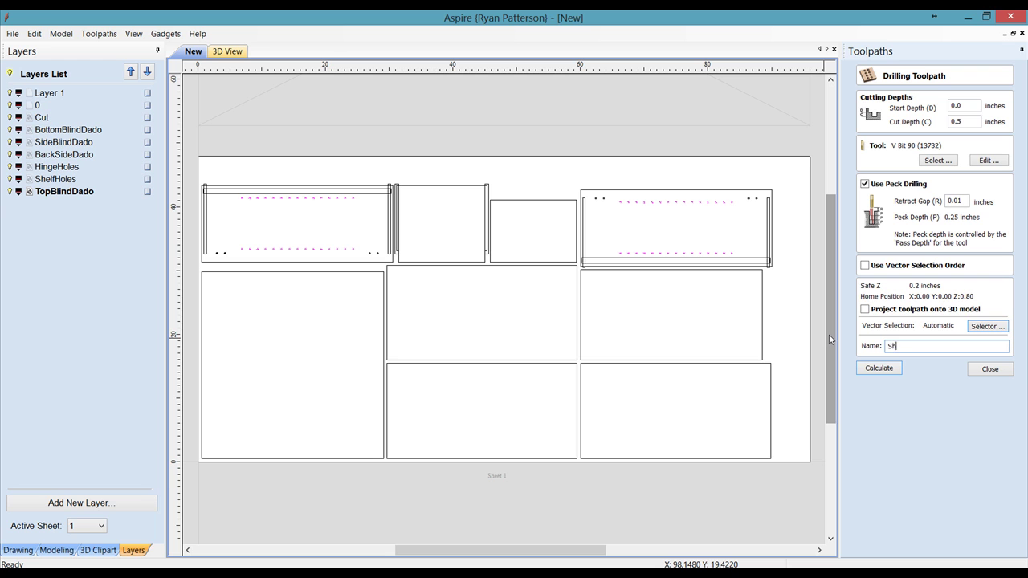
text(elf)
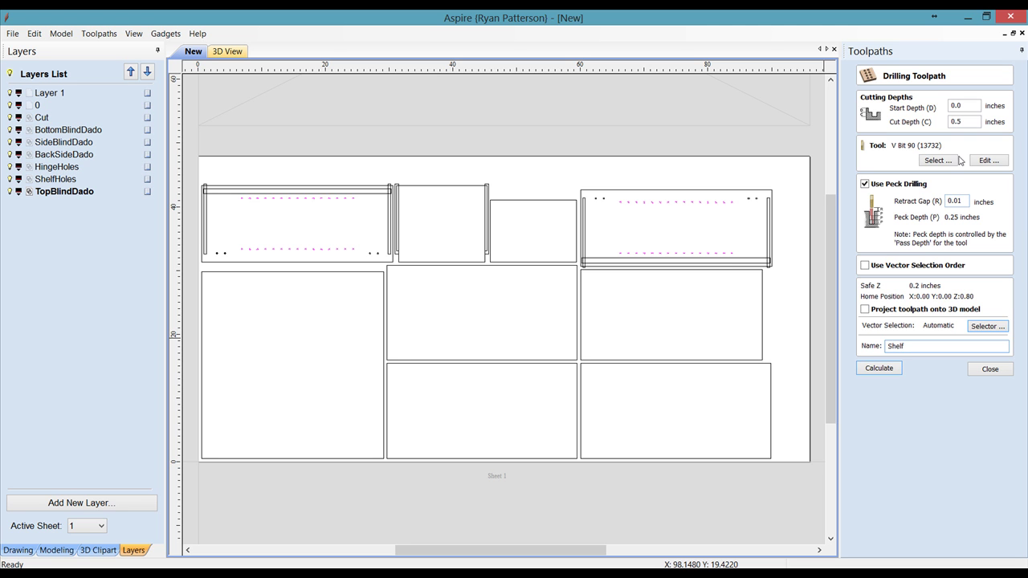
click(934, 161)
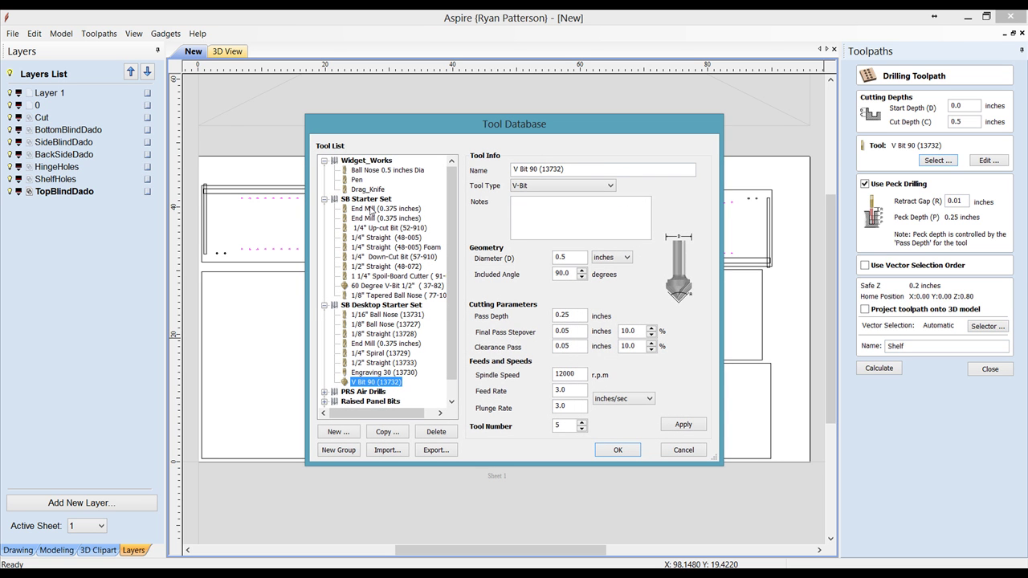
click(371, 228)
click(683, 425)
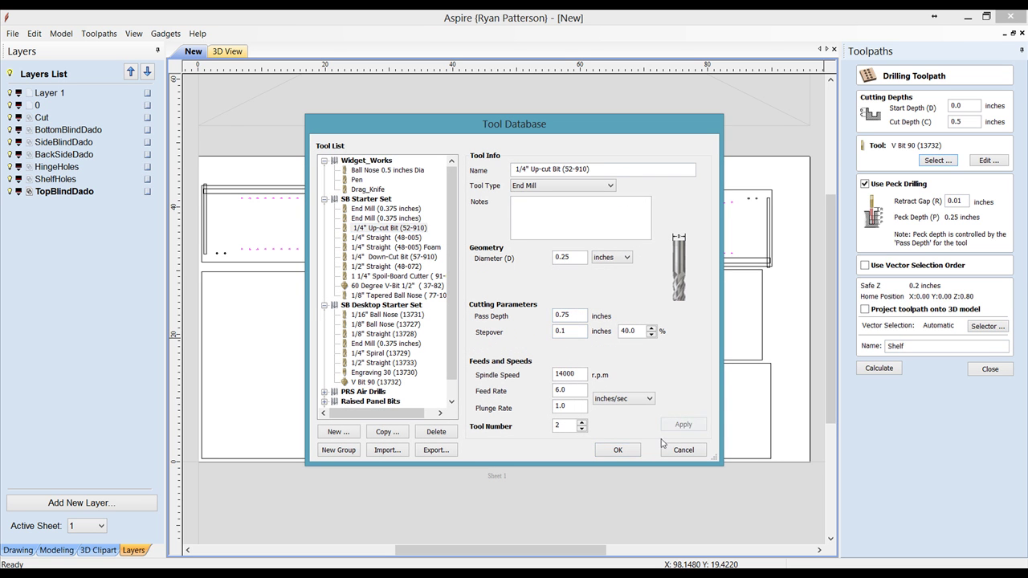
click(618, 451)
click(894, 367)
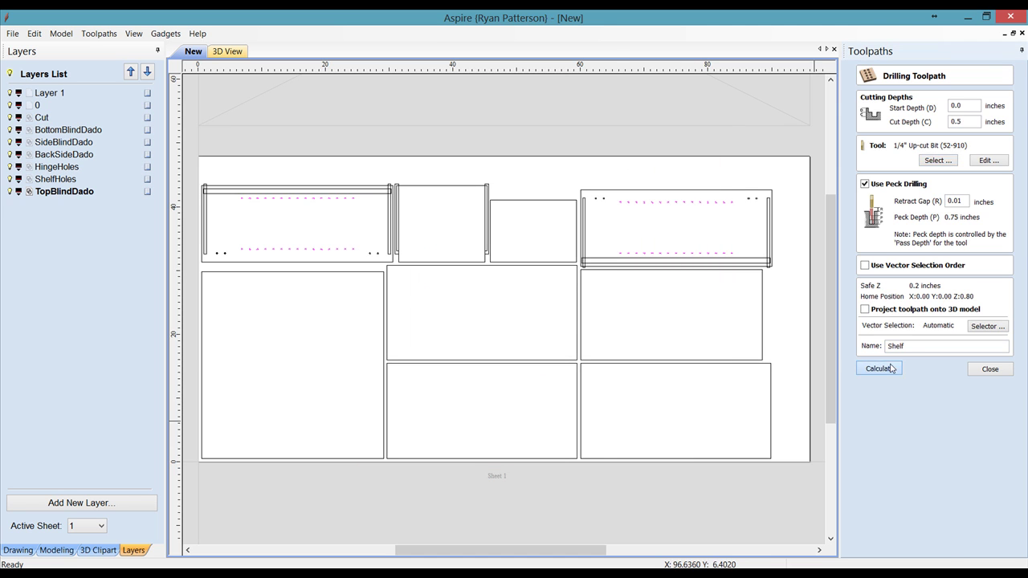
Return to the 2D view of sheet 1, collapse the layers list and close the toolpath preview.
click(193, 51)
scroll(337, 406, up, 4)
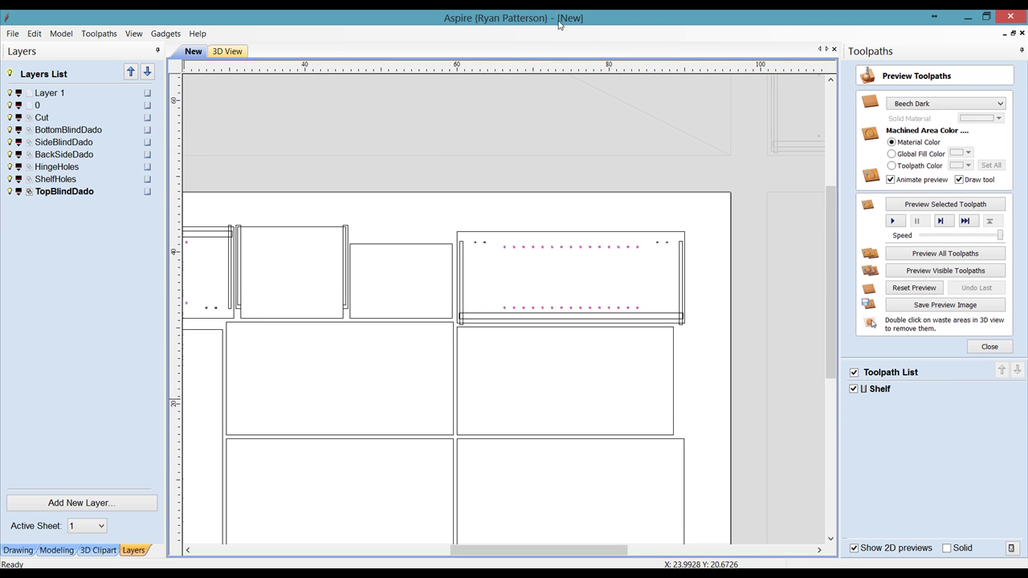
click(158, 50)
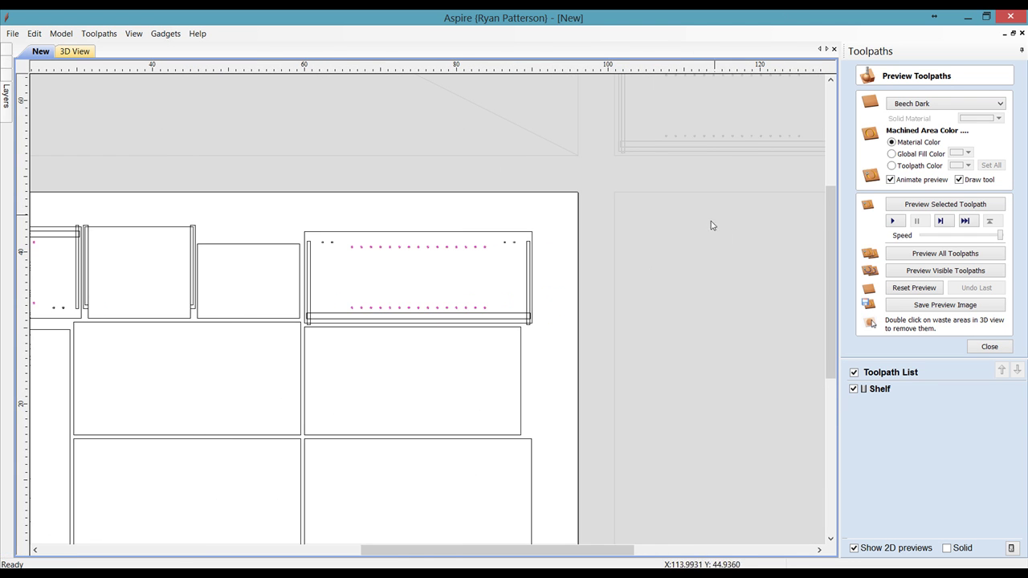
click(985, 346)
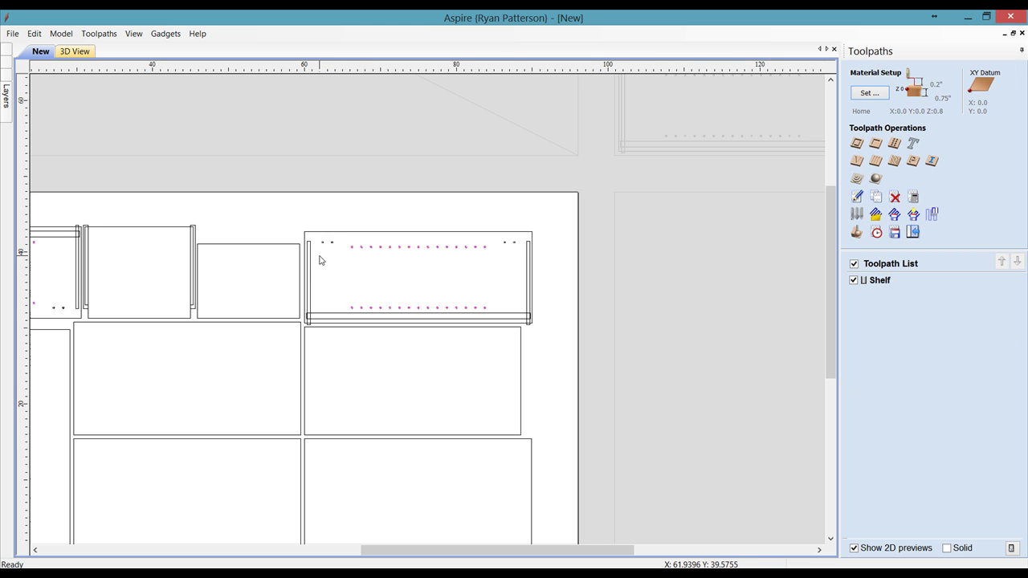
scroll(436, 289, down, 3)
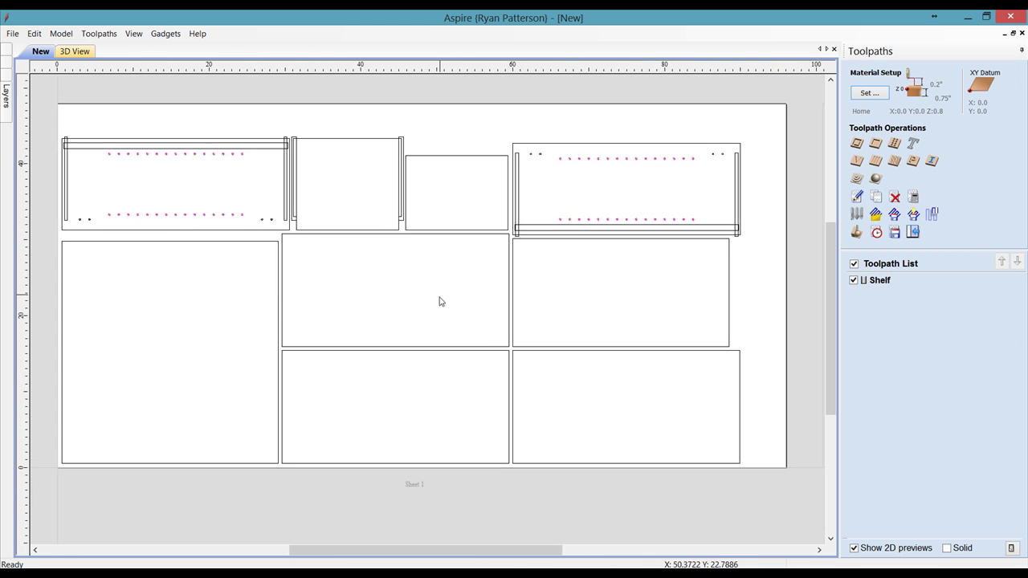
Start a profile toolpath associated with closed vectors on the BottomBlindDado and TopBlindDado layers, taking the cut depth from the imported vectors.
click(856, 143)
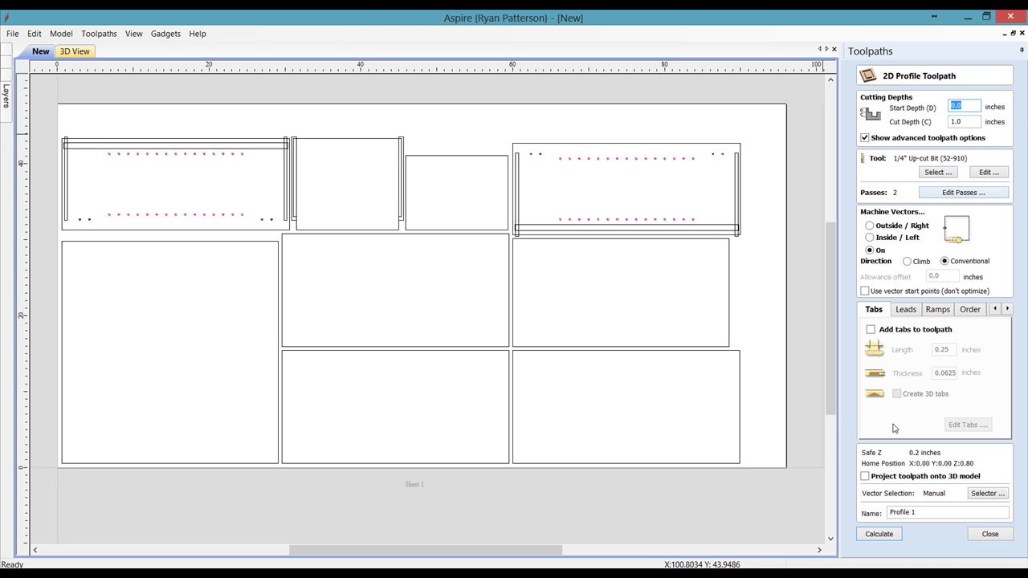
click(987, 494)
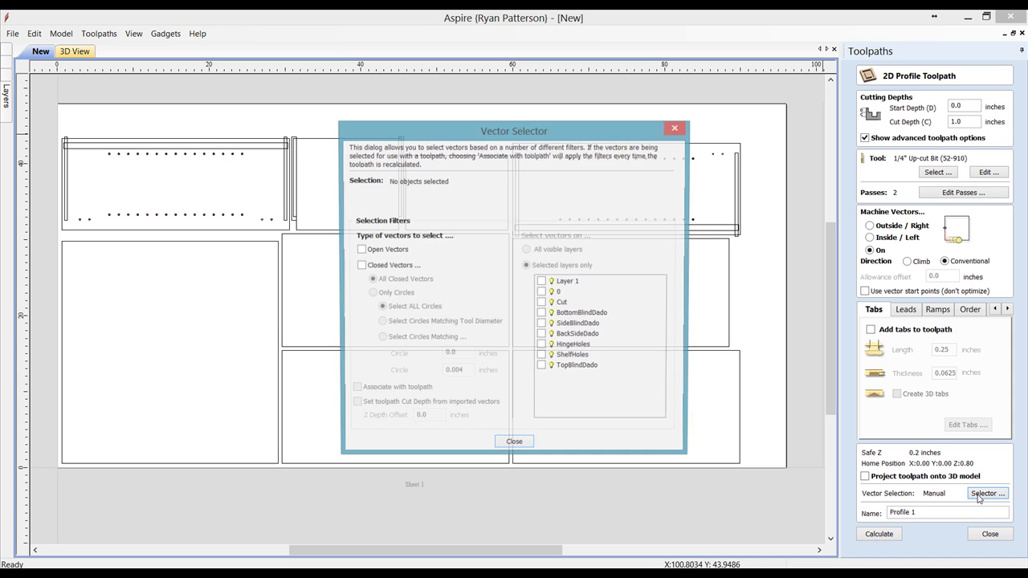
click(359, 265)
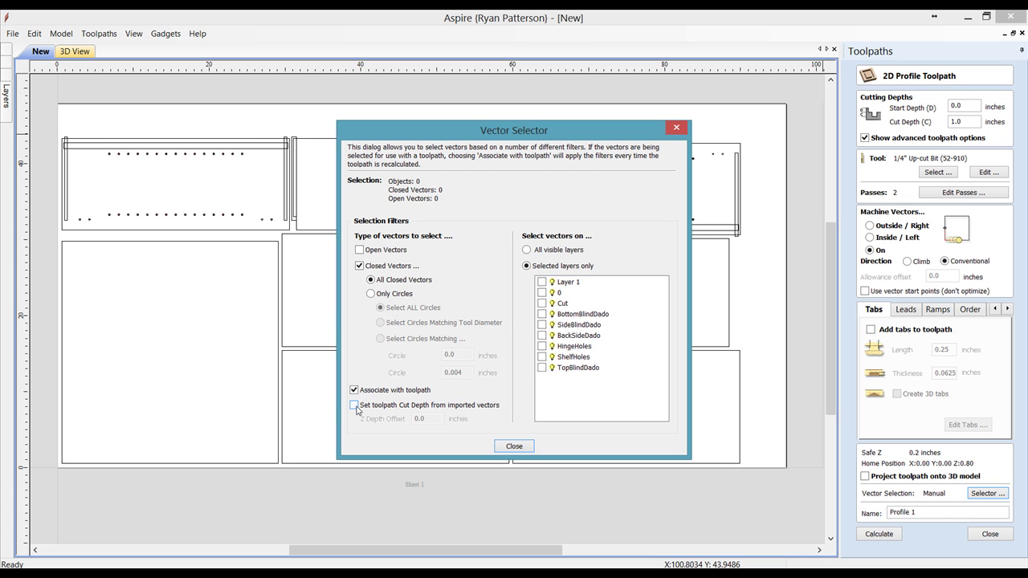
click(354, 406)
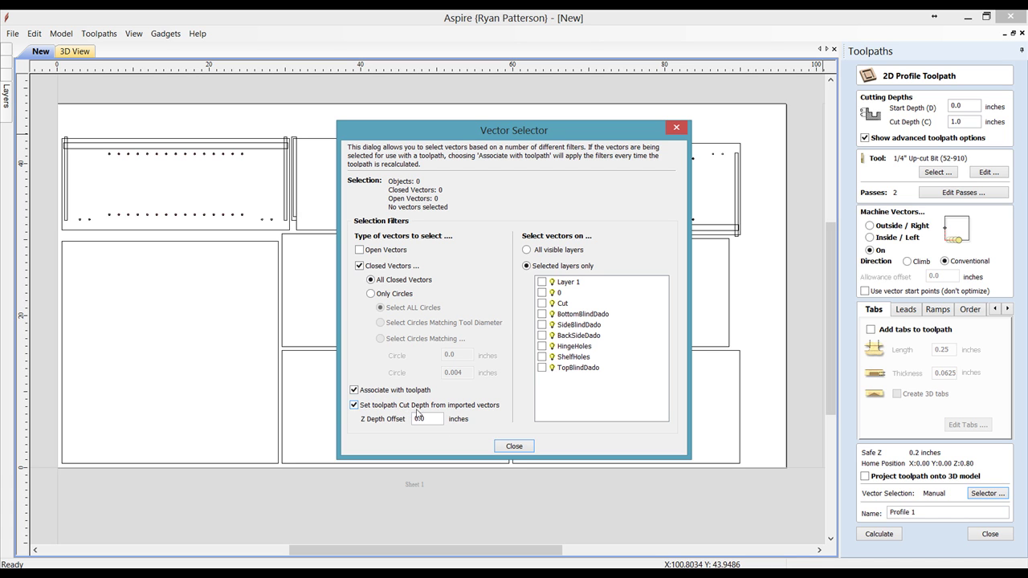
click(543, 316)
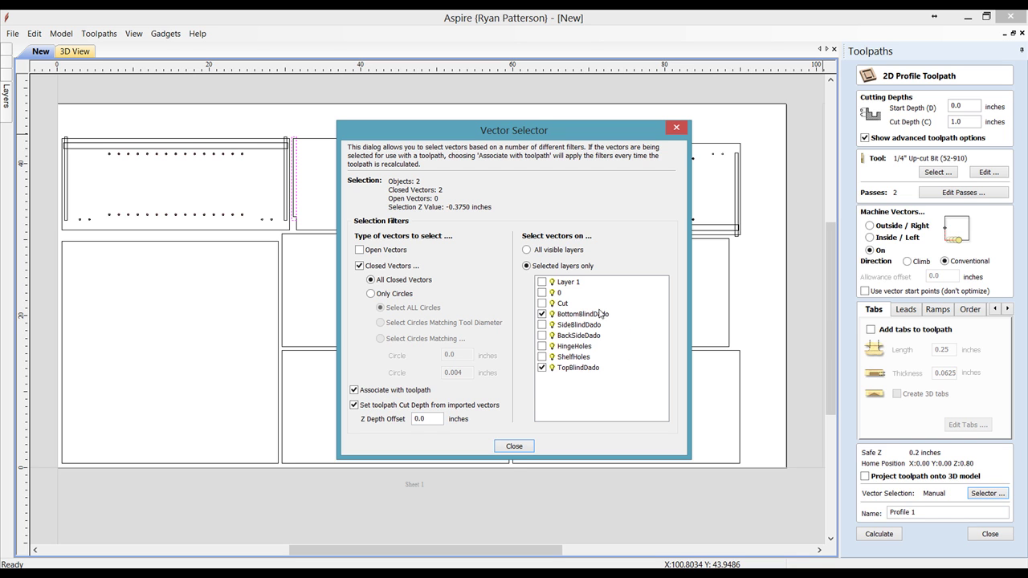
drag(551, 133, 664, 312)
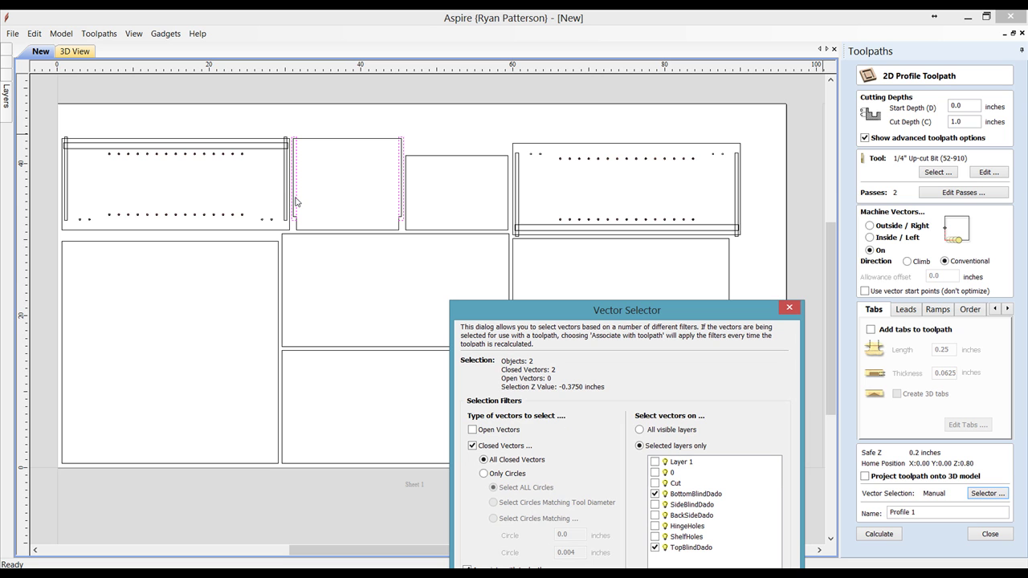
drag(586, 311, 551, 173)
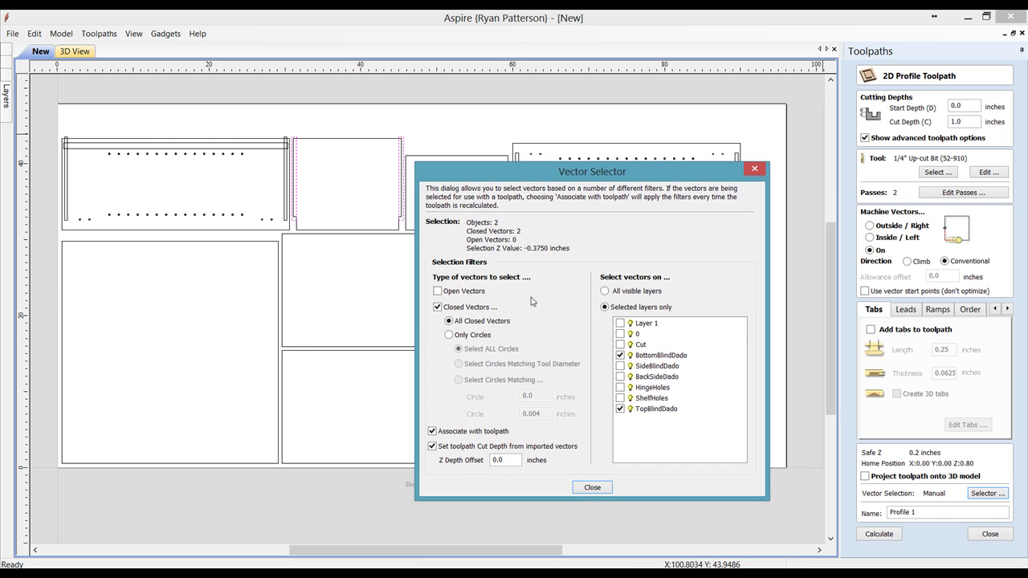
click(594, 488)
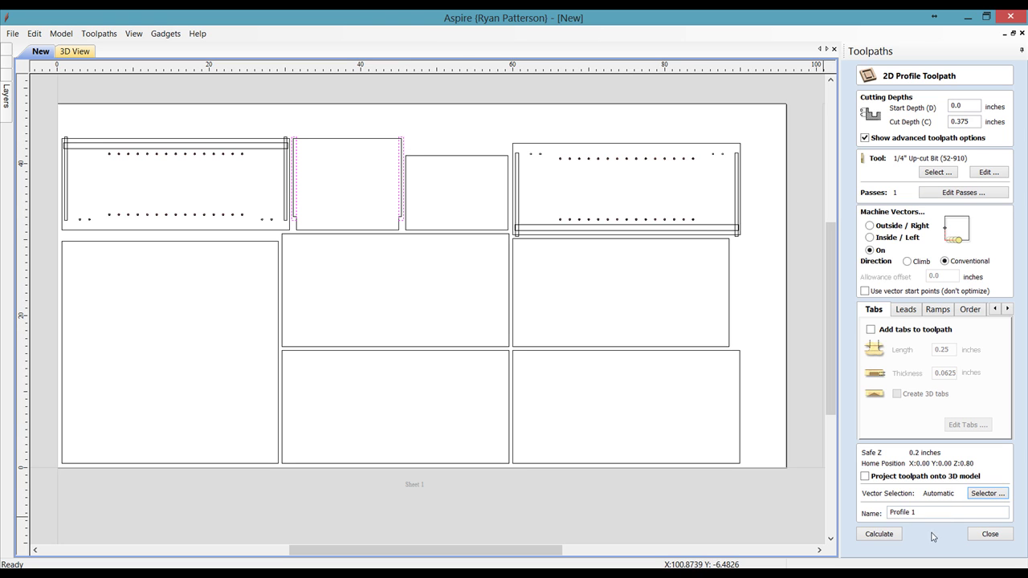
Name the profile toolpath Blind_Dados and calculate it.
drag(925, 516, 879, 514)
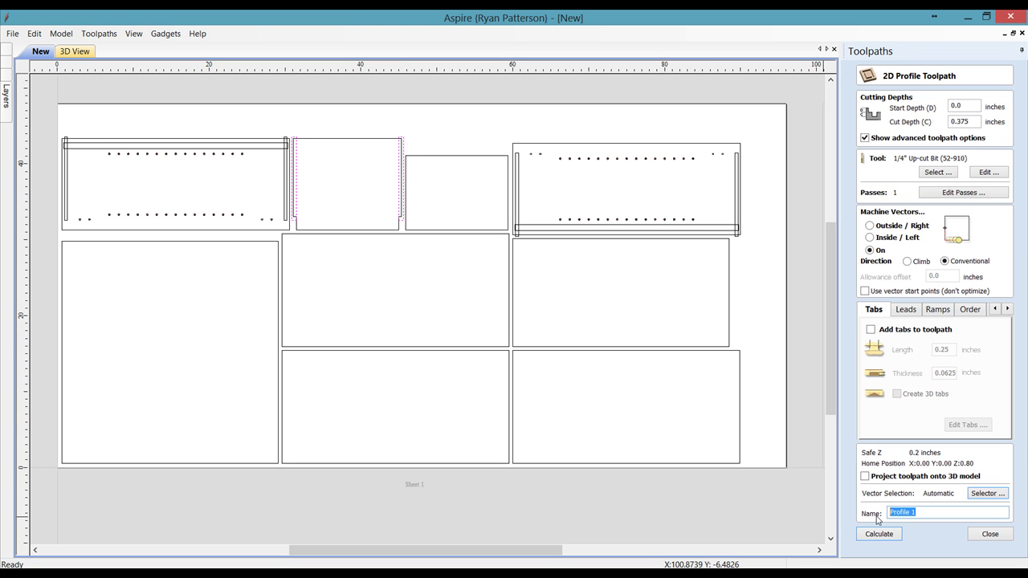
text(Blind_Daos)
click(879, 533)
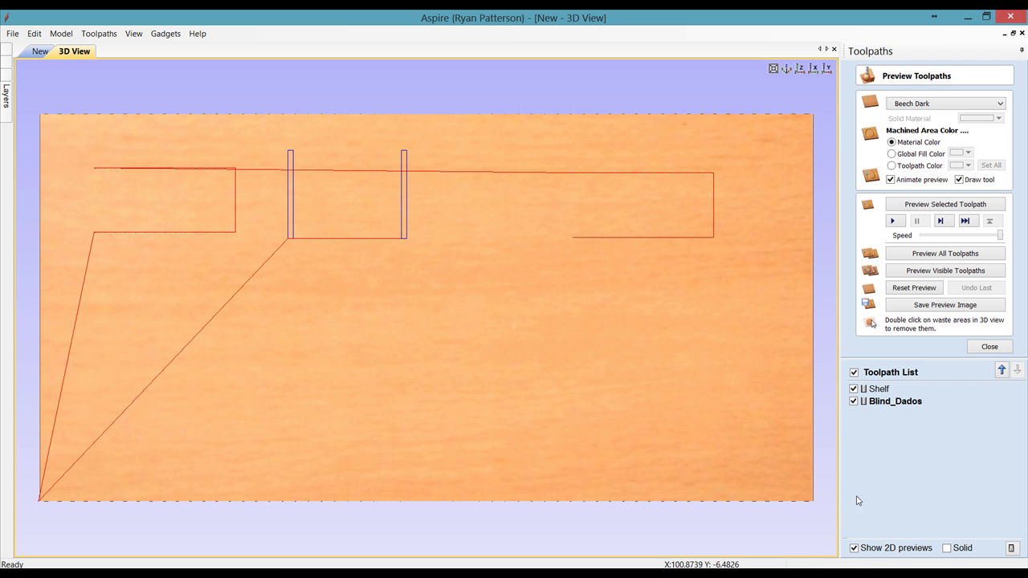
Change the Blind_Dados profile to machine inside the vectors, recalculate it and return to the 2D view.
double_click(894, 401)
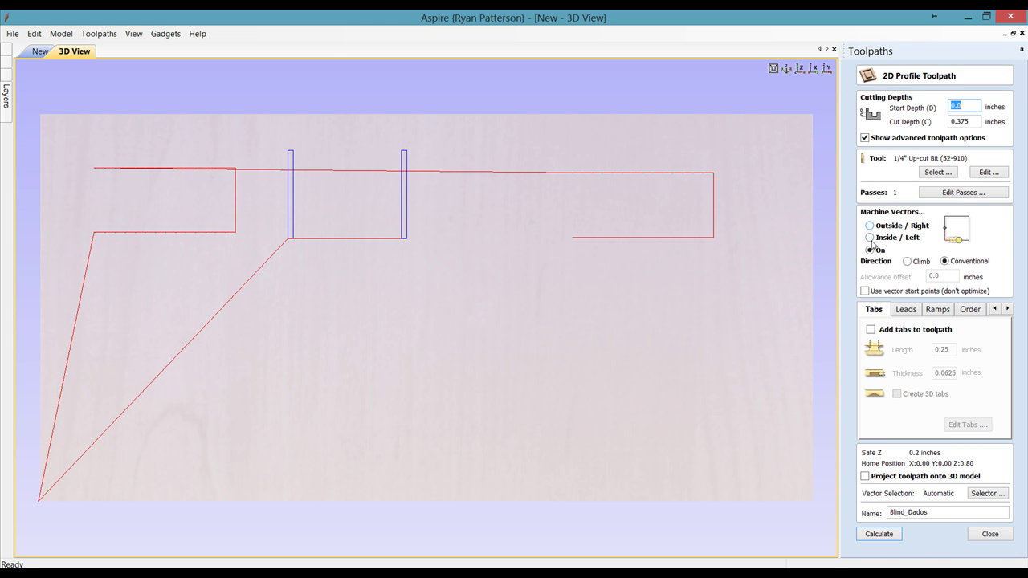
click(877, 533)
click(40, 50)
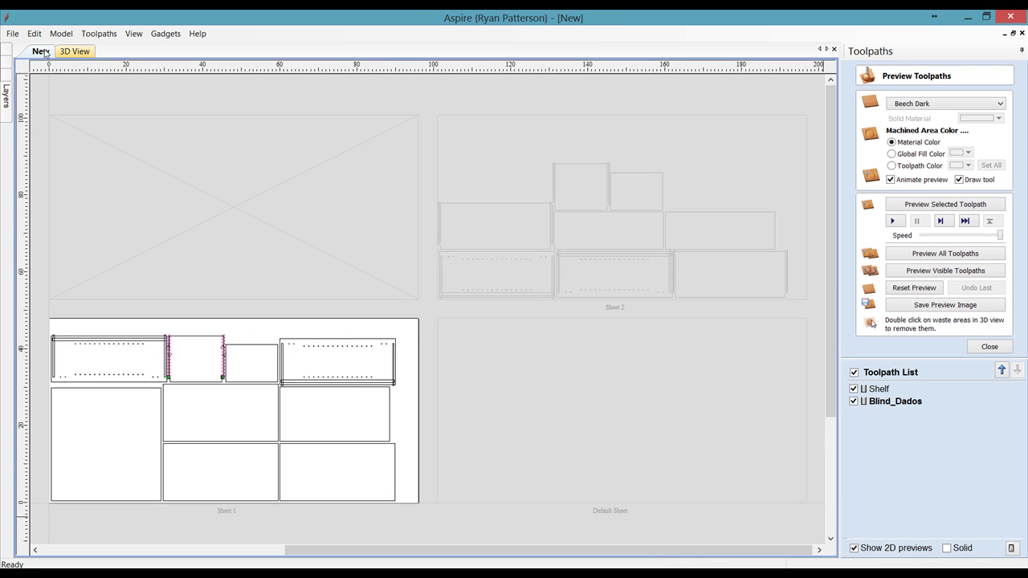
Inspect the Blind_Dados toolpath along both side edges of the upper middle part on sheet 1, and close the toolpath preview.
scroll(383, 335, up, 5)
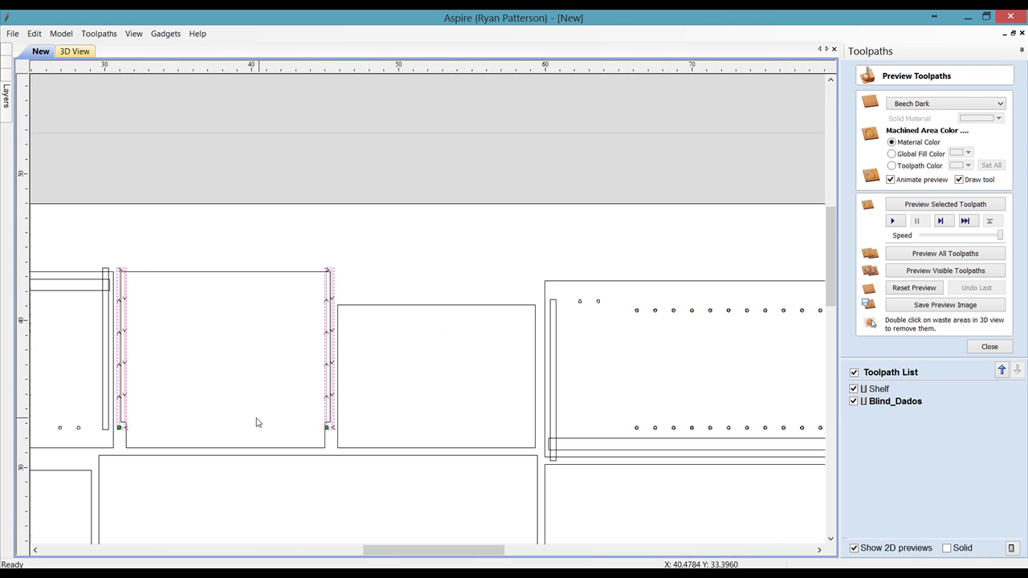
scroll(329, 322, down, 2)
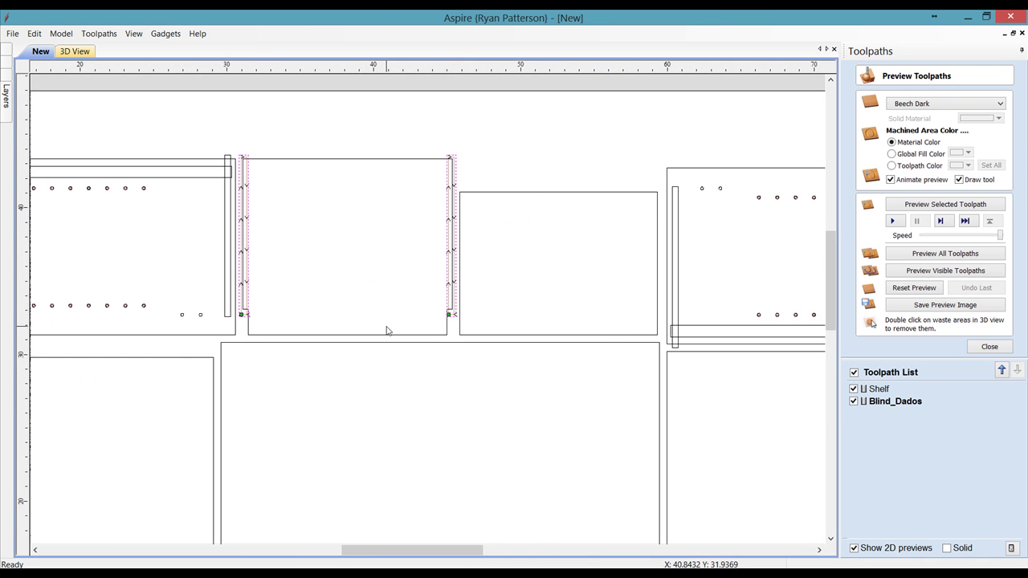
scroll(386, 330, down, 2)
scroll(387, 329, down, 1)
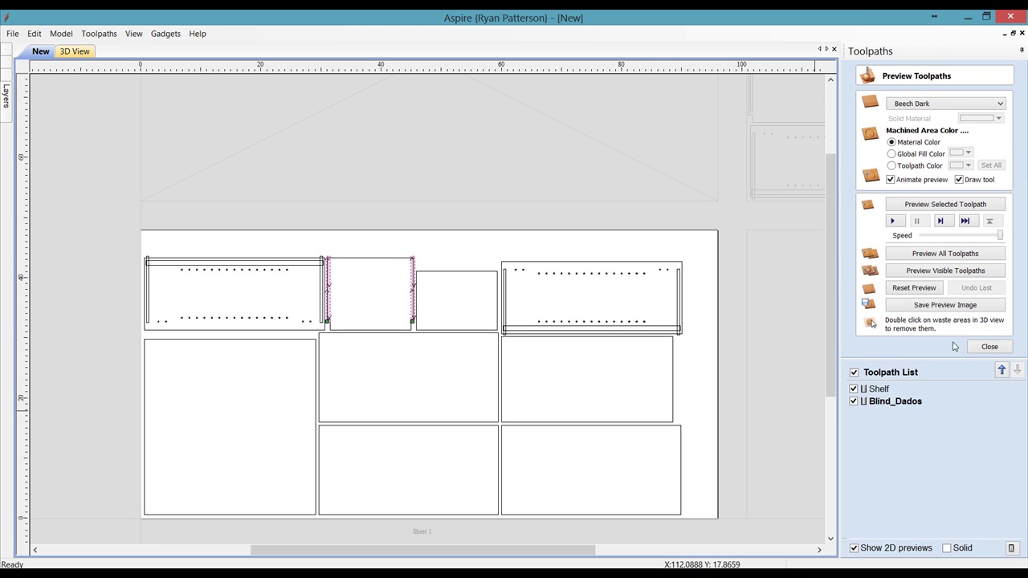
click(985, 347)
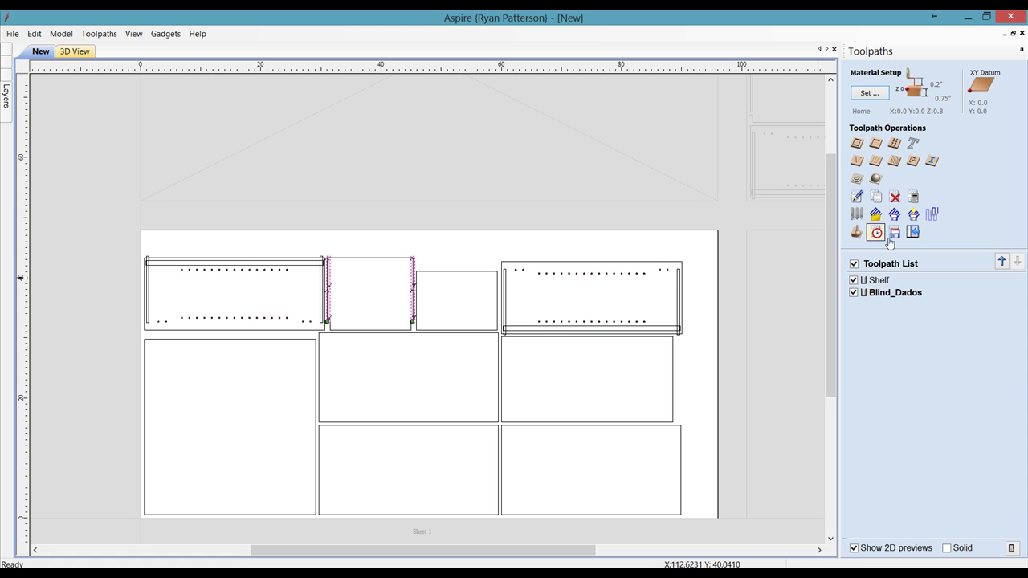
Reopen the Blind_Dados profile toolpath for editing and review its vector selection layers, toolpath association and imported cut depth option.
double_click(892, 292)
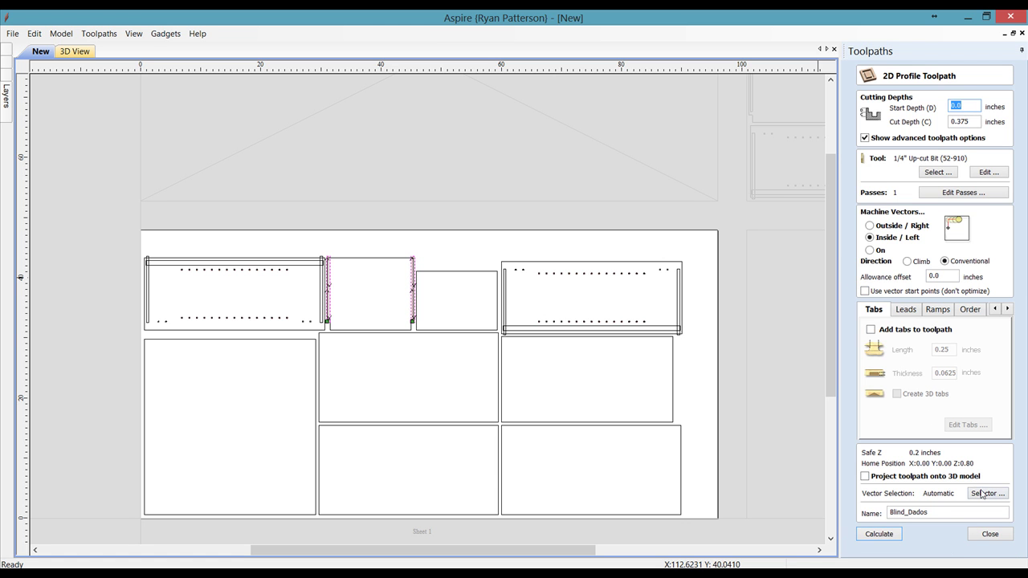
click(983, 493)
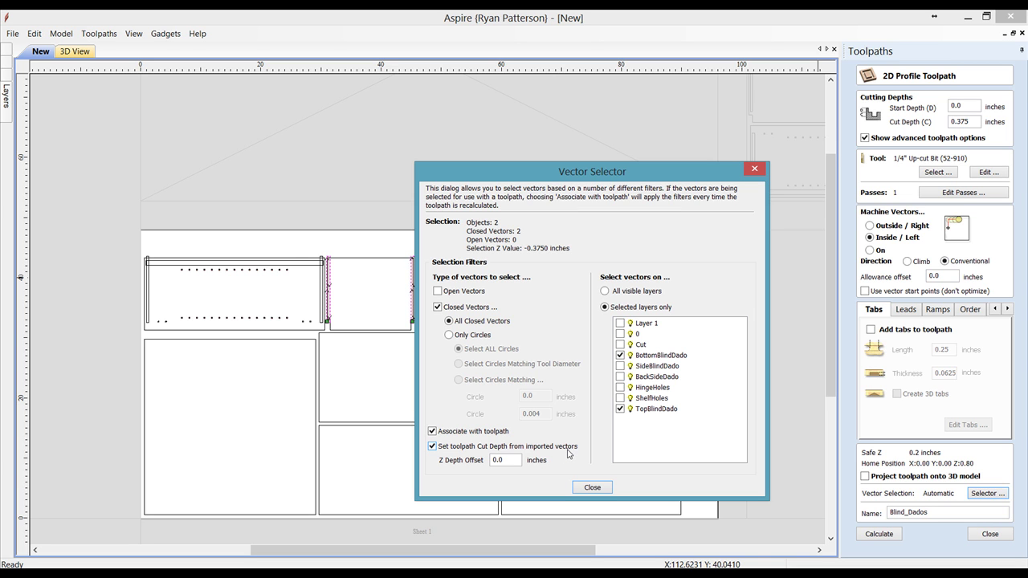
click(593, 488)
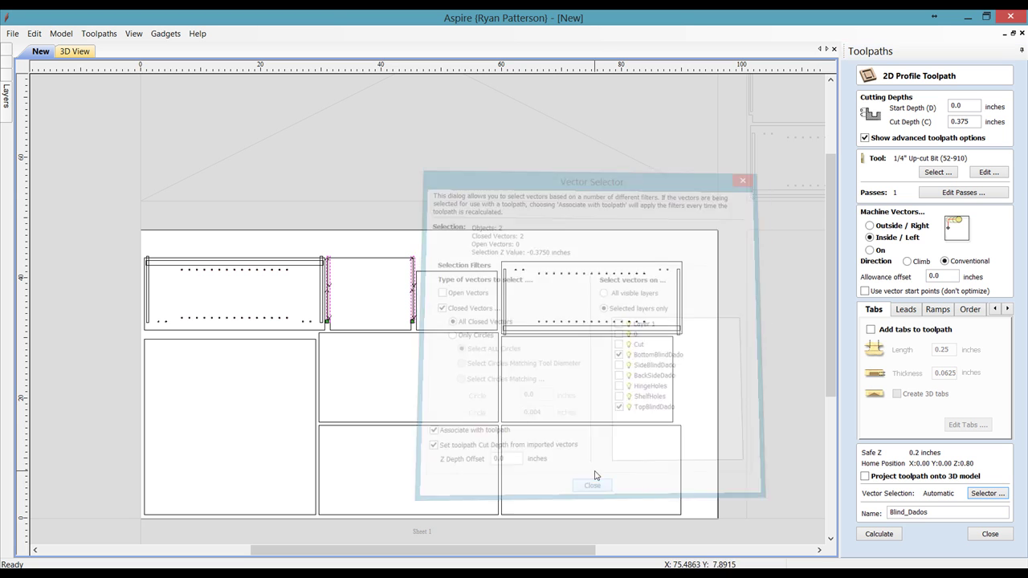